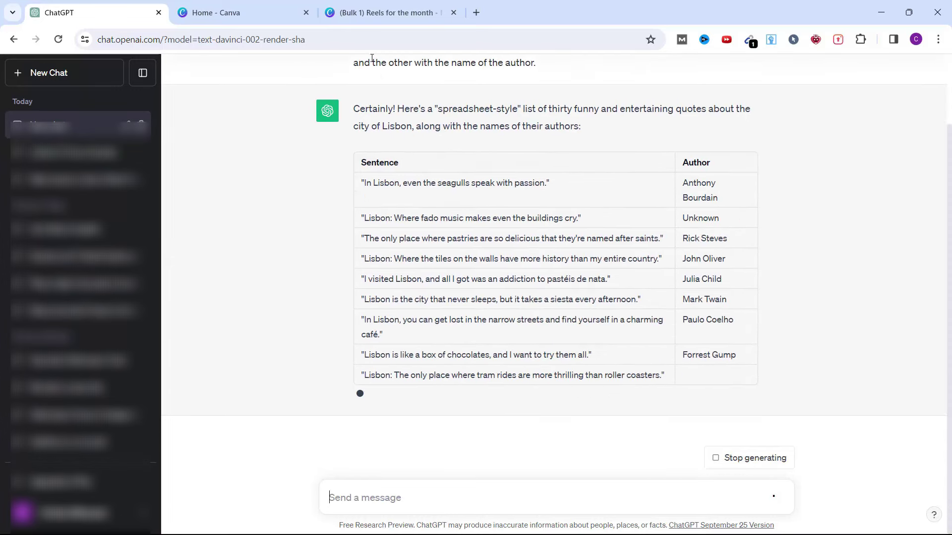
# Close the "(Bulk 1) Reels for the month" tab, switch to Canva and create a blank 1080 × 1920 px Instagram Reel design.
pyautogui.click(453, 12)
pyautogui.click(257, 12)
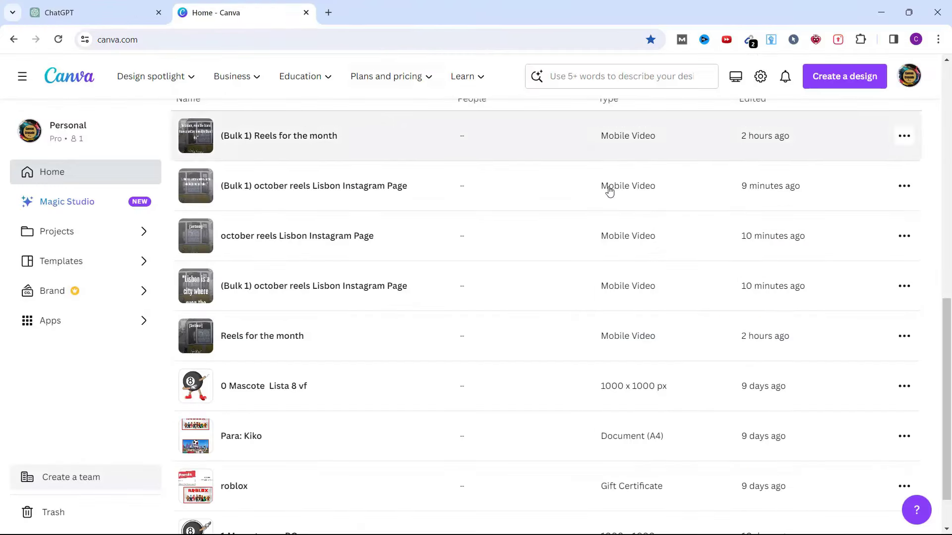
pyautogui.scroll(10, 609, 191)
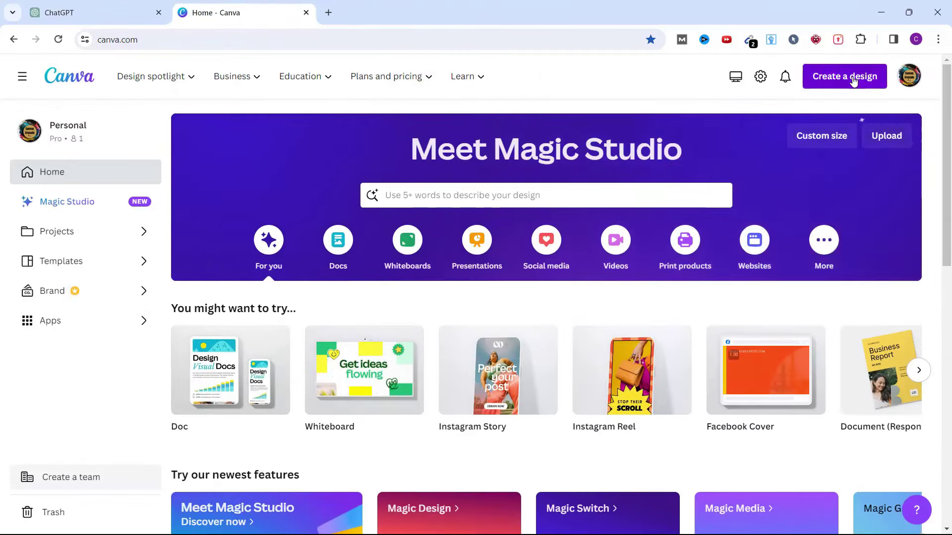
pyautogui.click(852, 81)
pyautogui.write('ree')
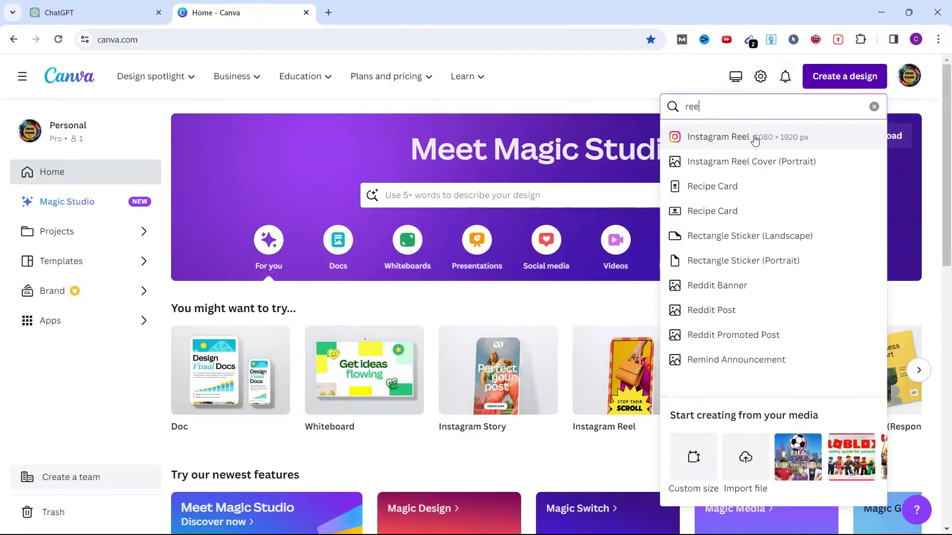
pyautogui.click(753, 139)
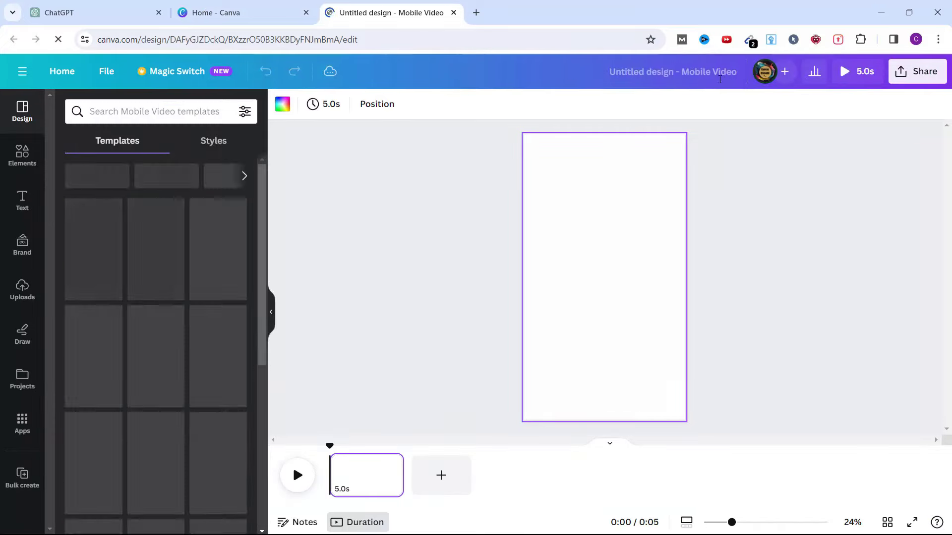
# Name the design "october bulk reel".
pyautogui.write('october')
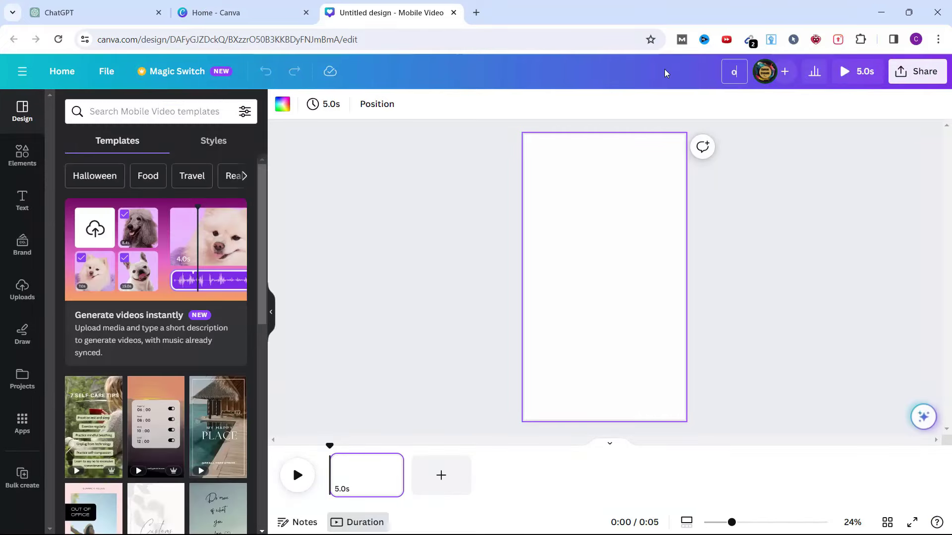
pyautogui.write(' b')
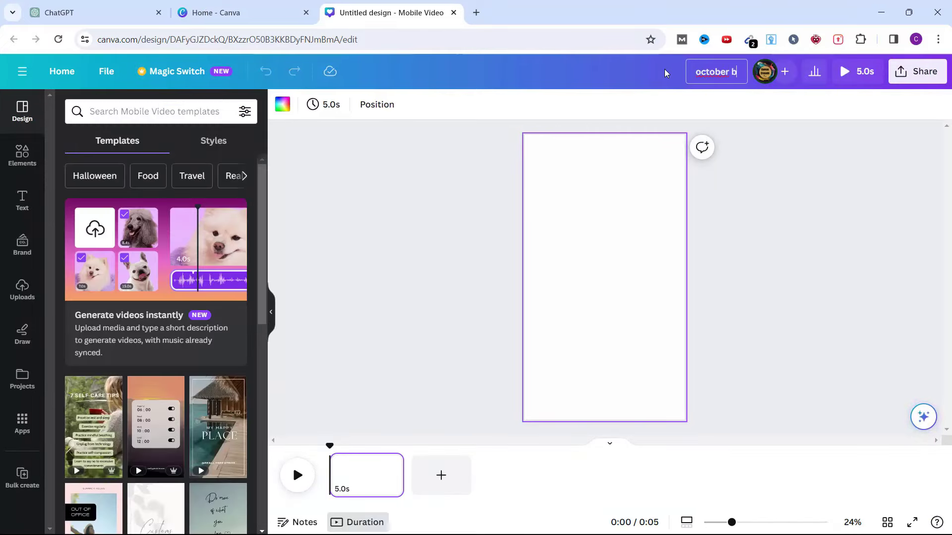
pyautogui.write('ulk reel')
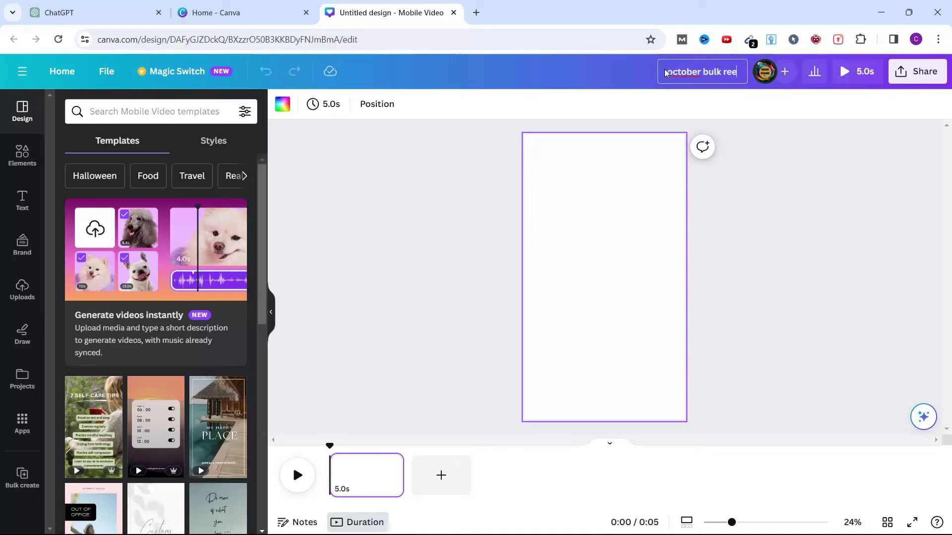
pyautogui.press('Return')
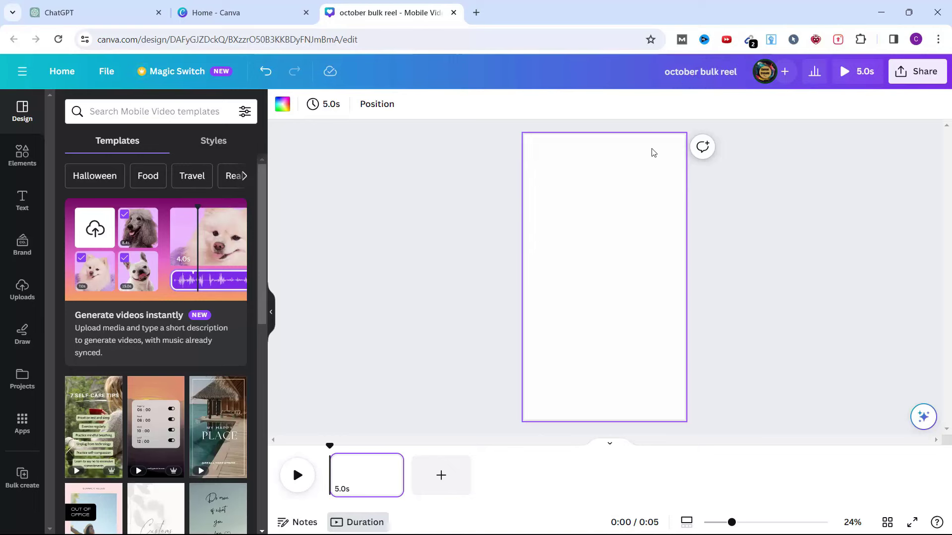
# Add a single-cell image grid that fills the whole reel page.
pyautogui.click(23, 155)
pyautogui.scroll(-20, 79, 237)
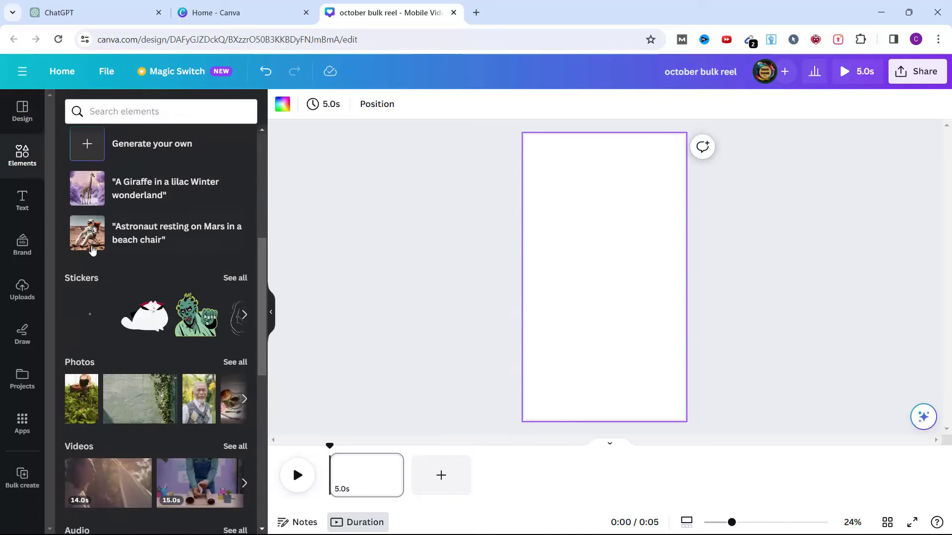
pyautogui.scroll(4, 89, 243)
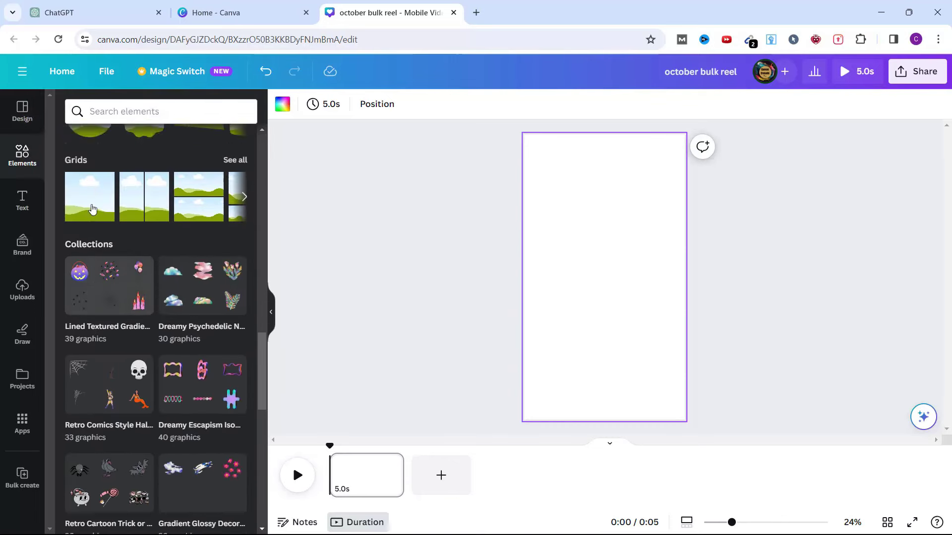
pyautogui.click(85, 315)
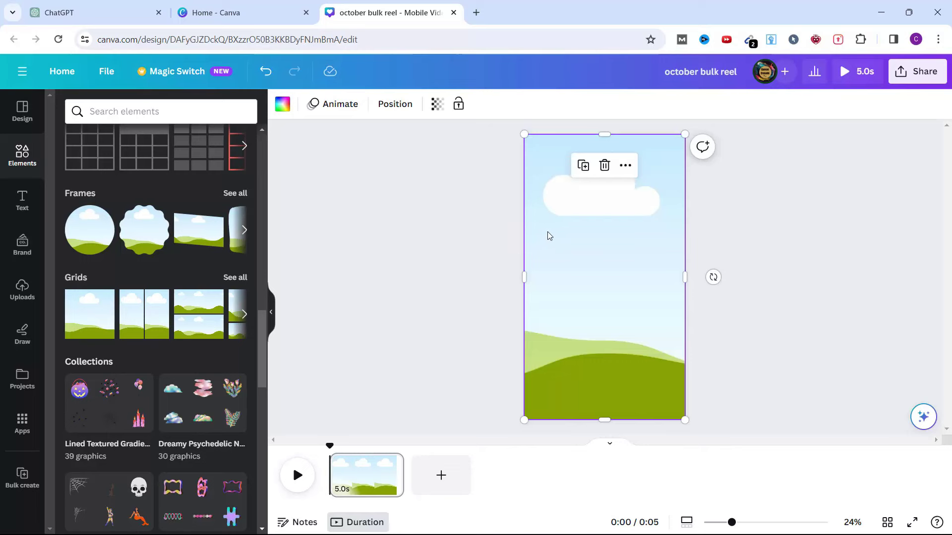
# Set the image grid's transparency to 51.
pyautogui.click(436, 104)
pyautogui.moveTo(434, 158); pyautogui.dragTo(380, 162)
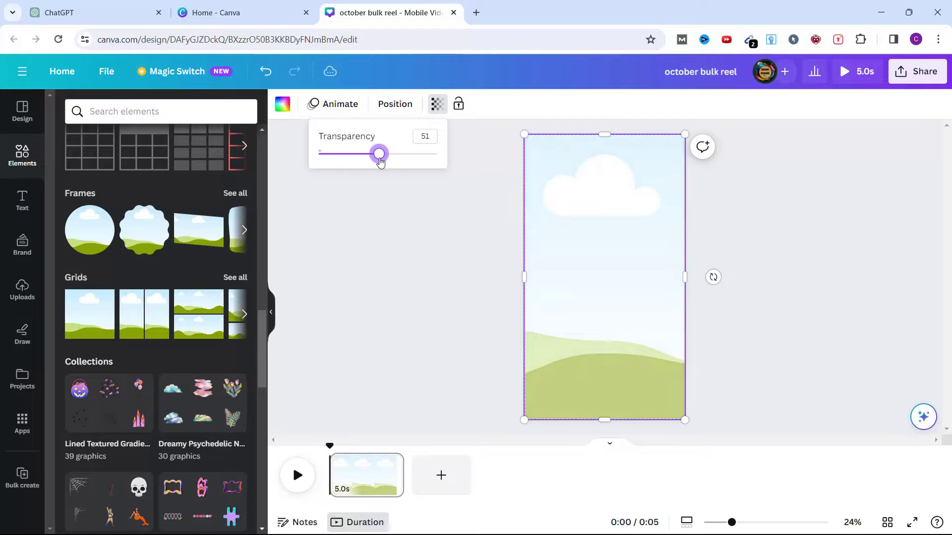
pyautogui.click(615, 209)
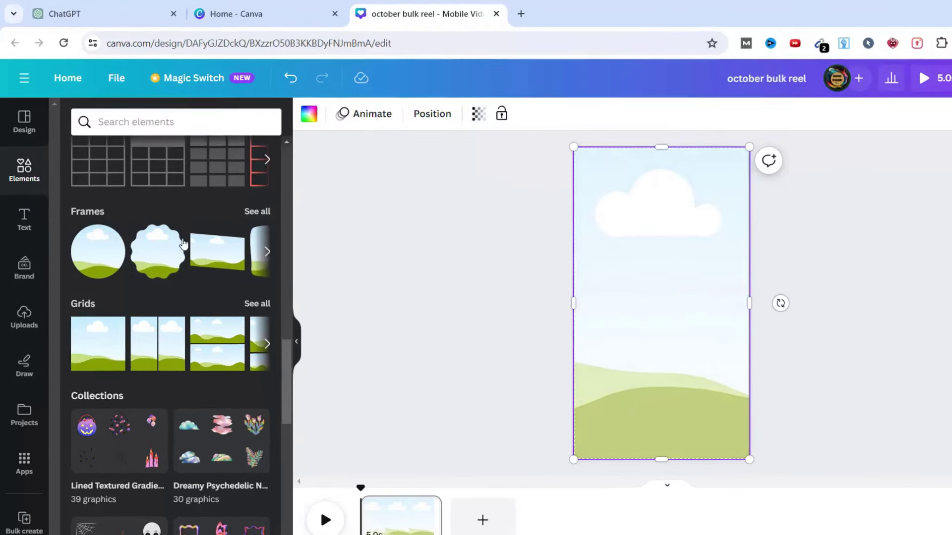
# Search the graphics elements for "gradient" and add a square vertical fade gradient to the page.
pyautogui.click(110, 127)
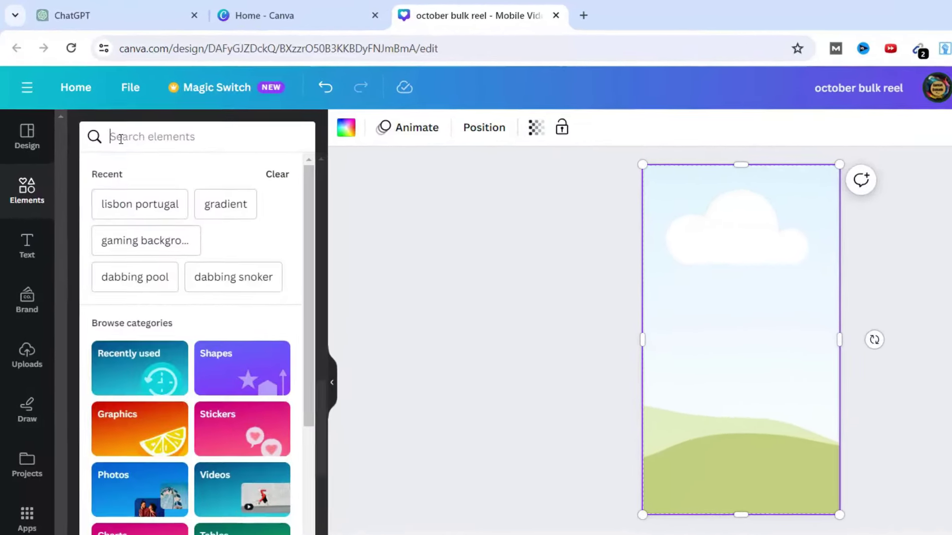
pyautogui.write('gradient')
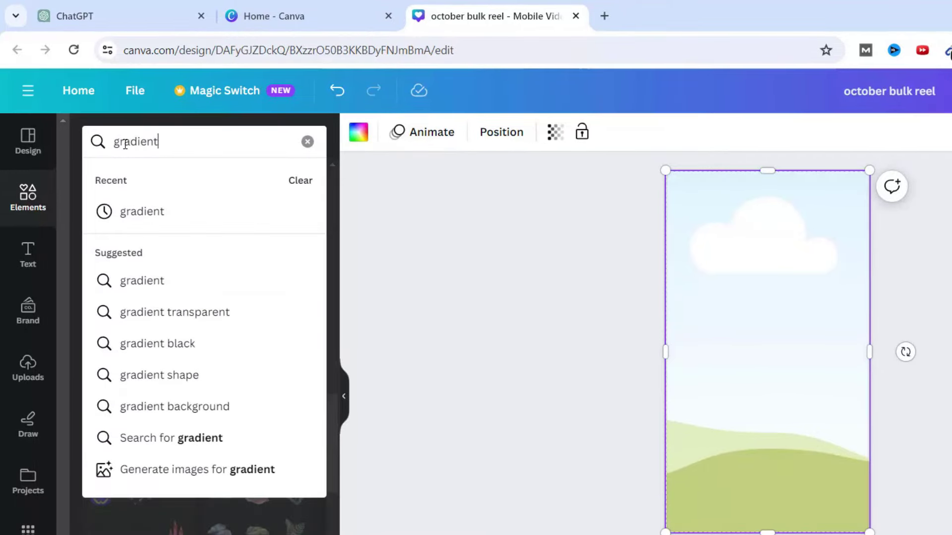
pyautogui.write('s')
pyautogui.press('BackSpace')
pyautogui.press('Return')
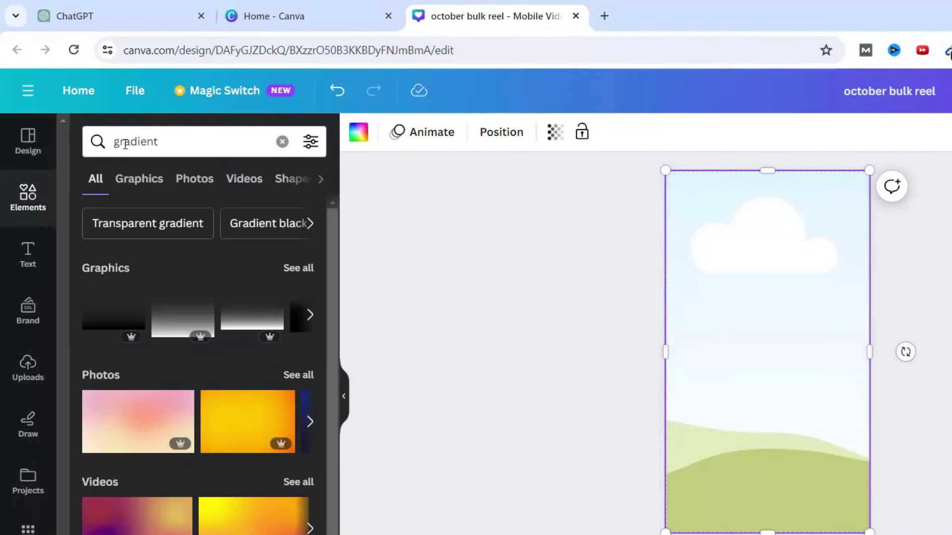
pyautogui.click(290, 269)
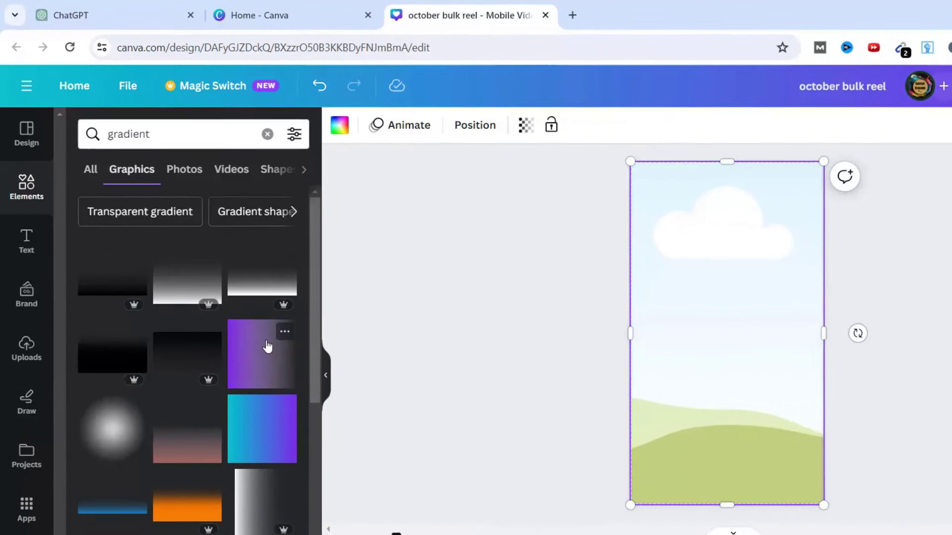
pyautogui.scroll(-3, 283, 371)
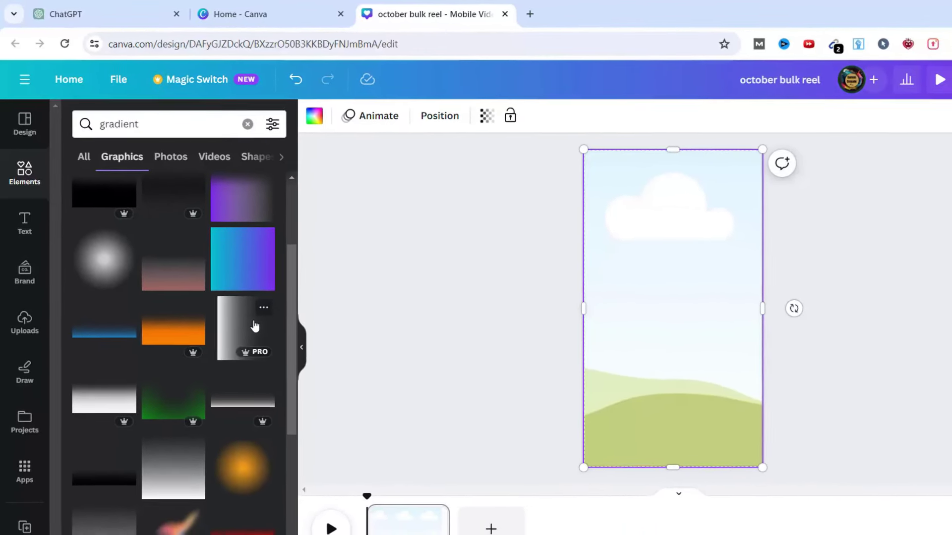
pyautogui.scroll(-2, 228, 315)
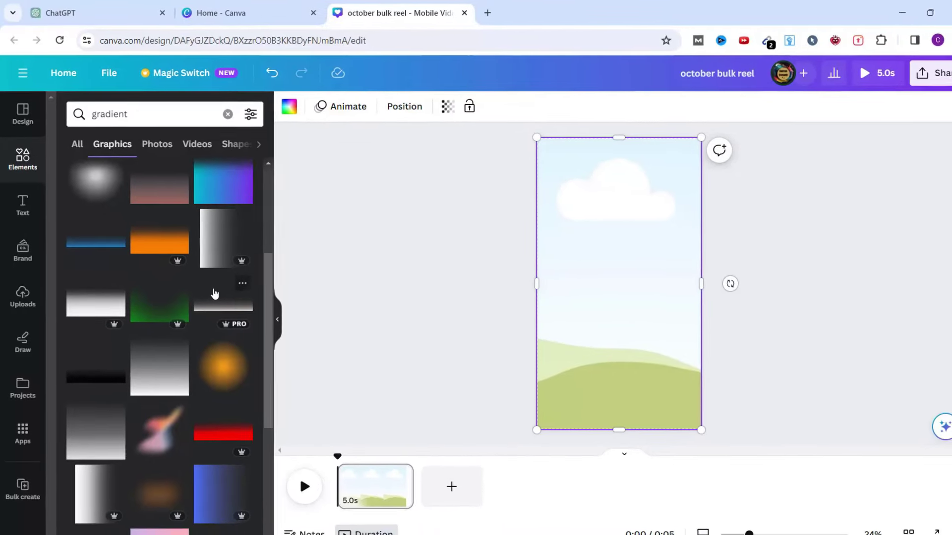
pyautogui.scroll(-2, 210, 287)
pyautogui.scroll(2, 84, 376)
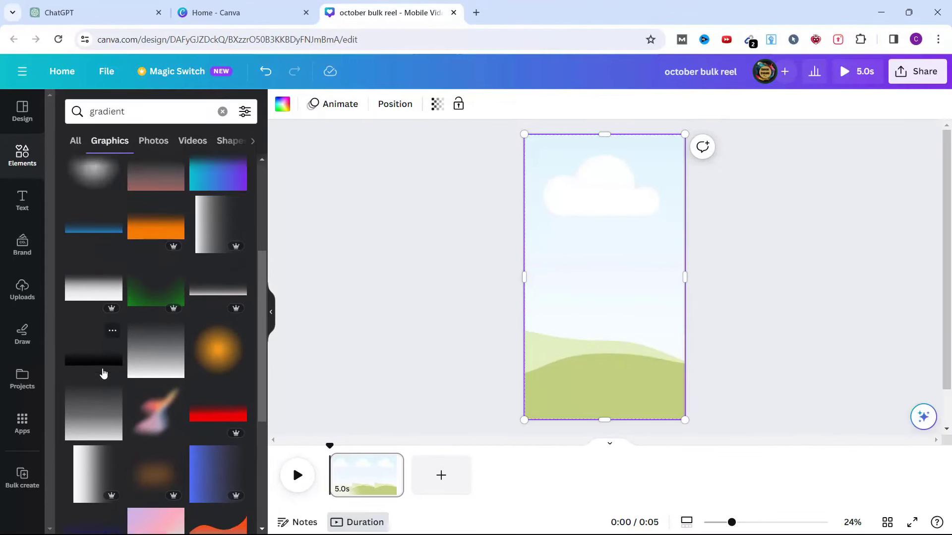
pyautogui.scroll(-1, 178, 335)
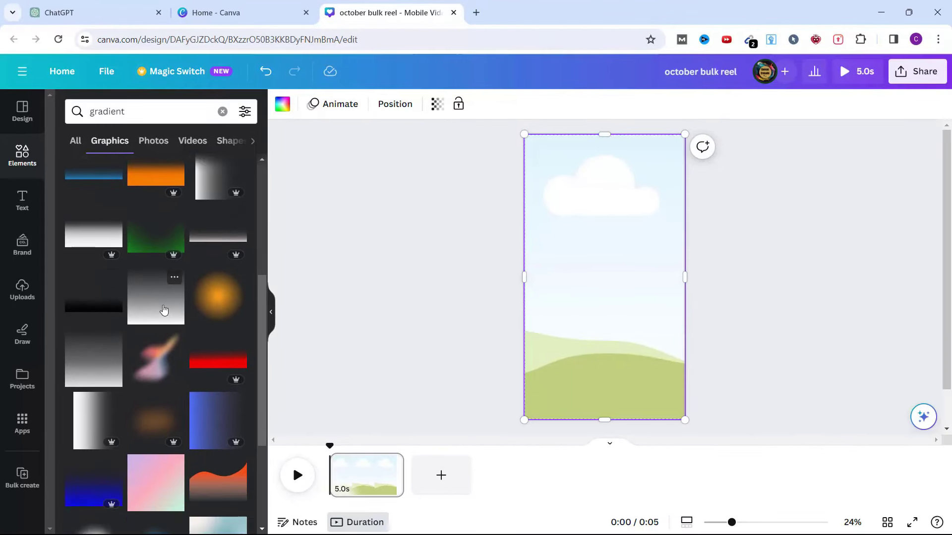
pyautogui.click(164, 311)
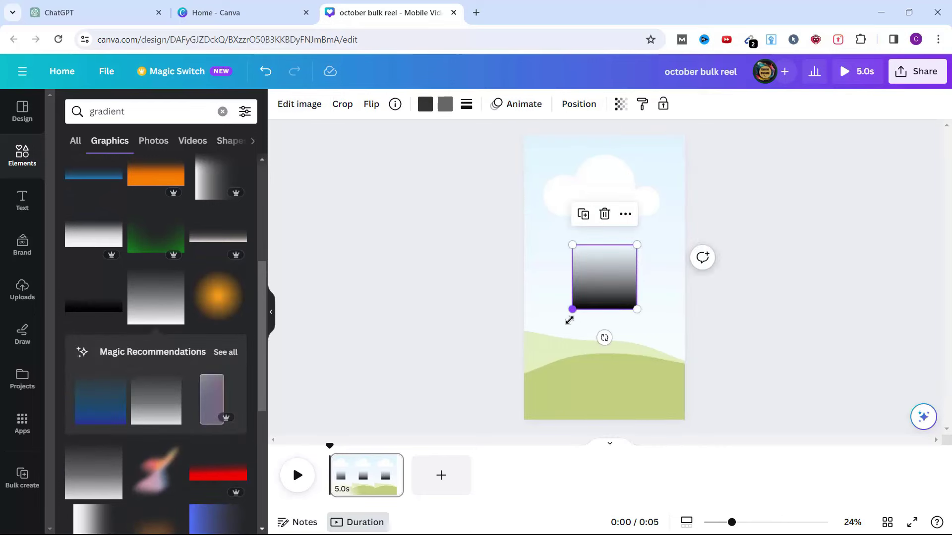
# Enlarge the gradient beyond the page width and align it with the page's bottom edge, covering roughly the lower three quarters.
pyautogui.moveTo(570, 320); pyautogui.dragTo(483, 397)
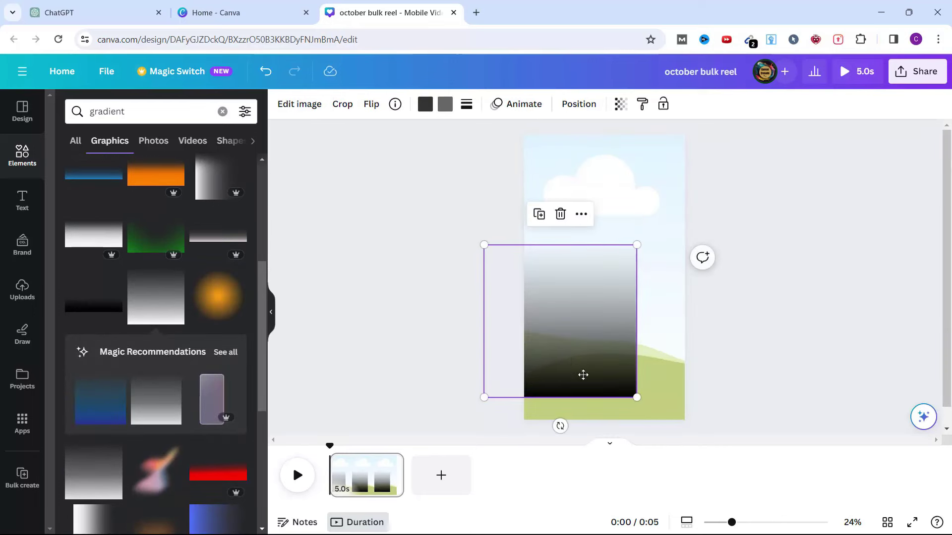
pyautogui.moveTo(583, 375); pyautogui.dragTo(601, 384)
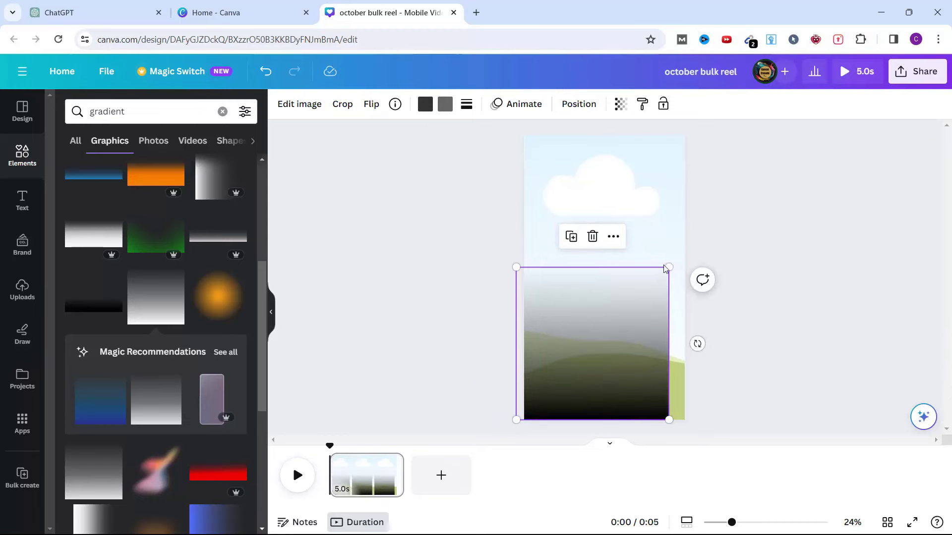
pyautogui.moveTo(667, 268); pyautogui.dragTo(736, 199)
pyautogui.moveTo(631, 351); pyautogui.dragTo(603, 348)
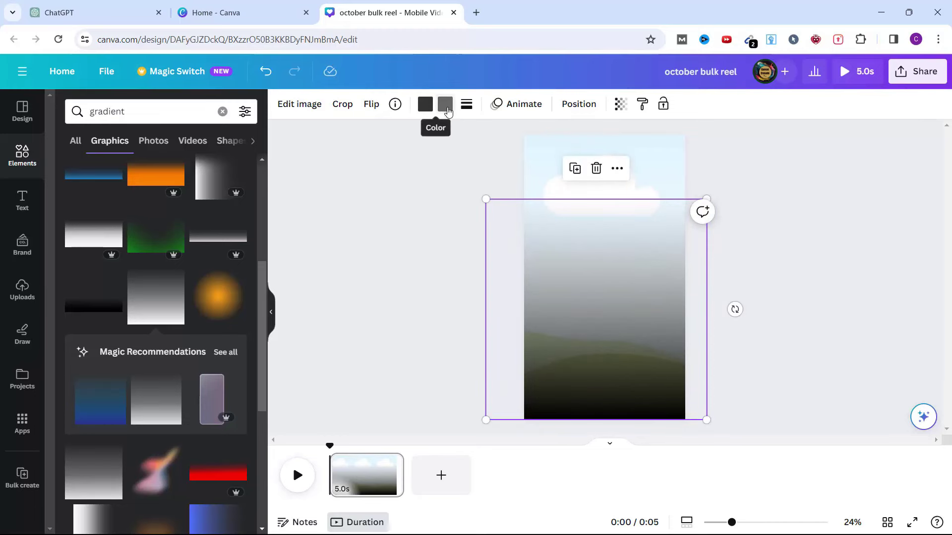
# Set both of the gradient's colors to black.
pyautogui.click(453, 104)
pyautogui.click(71, 361)
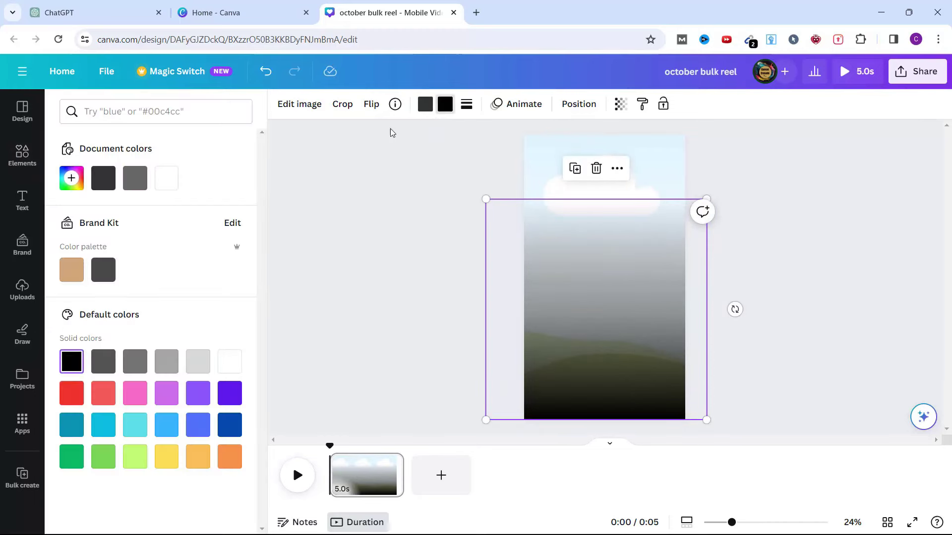
pyautogui.click(425, 104)
pyautogui.click(72, 363)
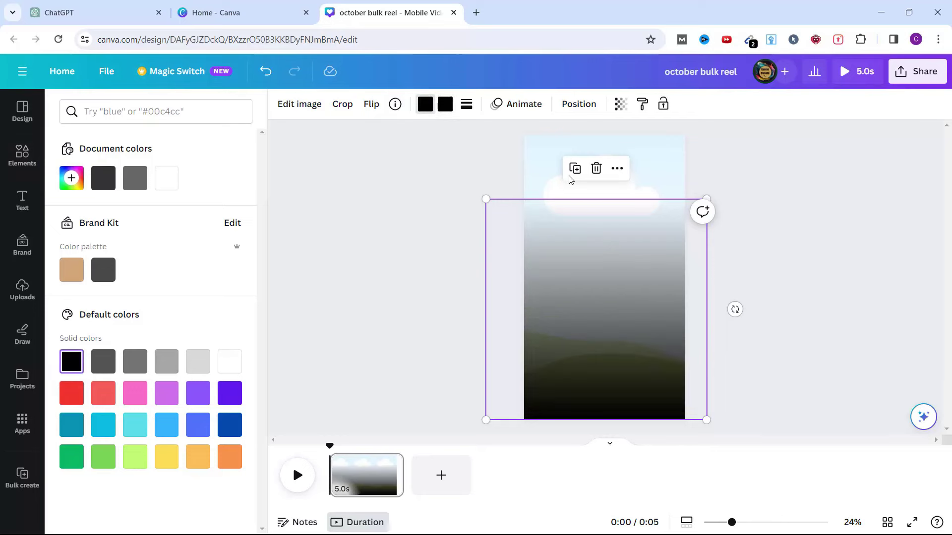
# Set the gradient's transparency to 89 and deselect it.
pyautogui.click(620, 113)
pyautogui.moveTo(617, 159); pyautogui.dragTo(609, 157)
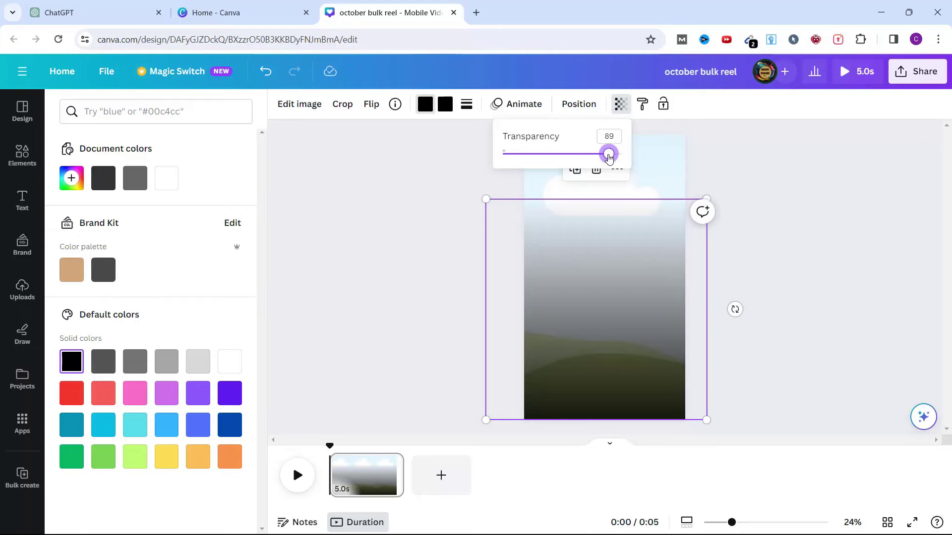
pyautogui.click(414, 214)
pyautogui.click(407, 205)
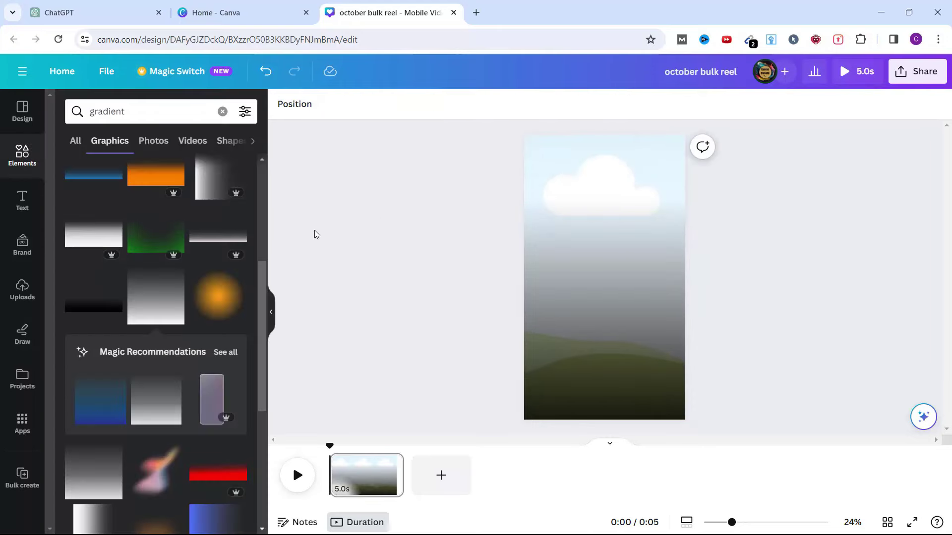
# Add a heading to the page and replace its text with the placeholder "{Sentence}".
pyautogui.click(28, 196)
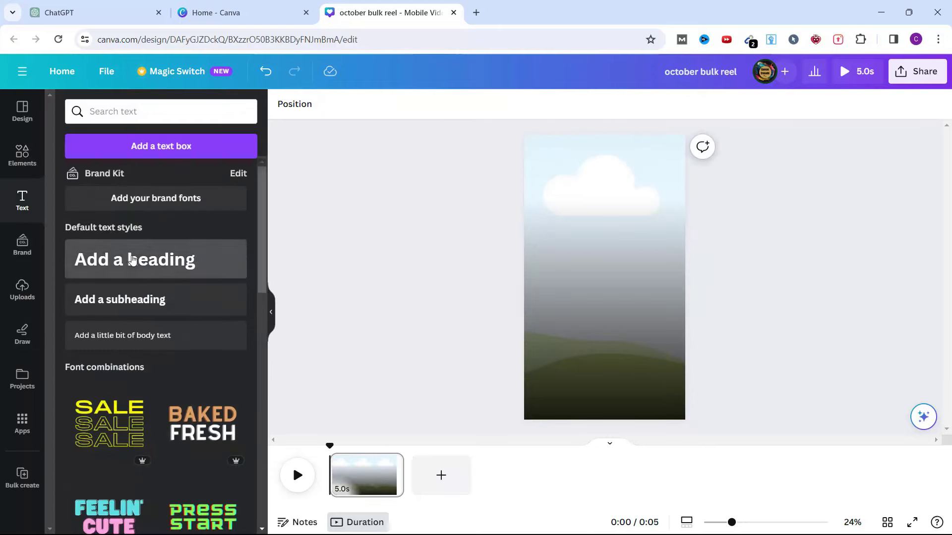
pyautogui.click(139, 259)
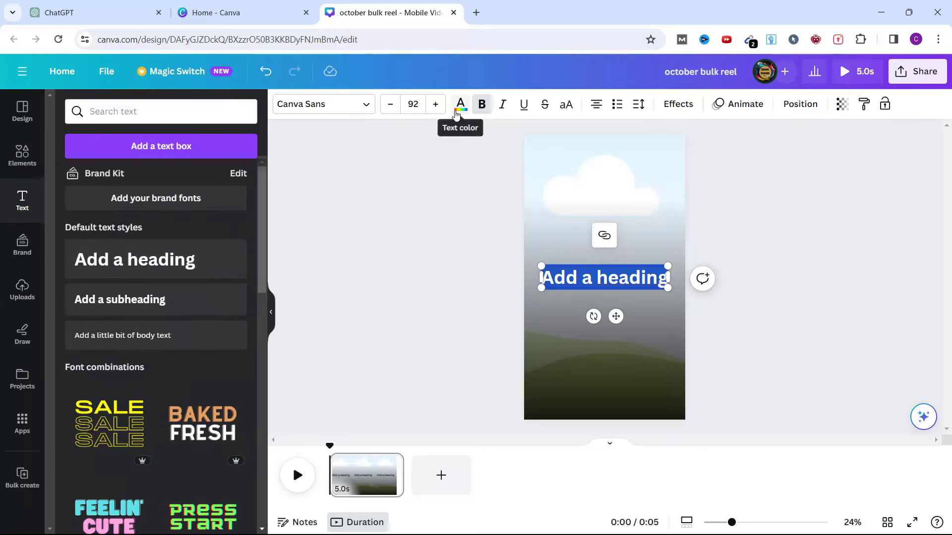
pyautogui.write('{')
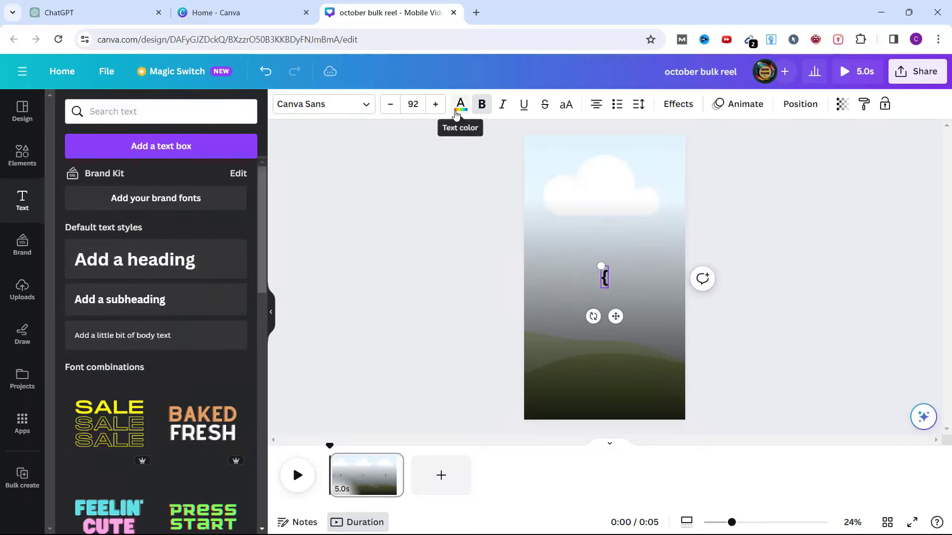
pyautogui.write('Se')
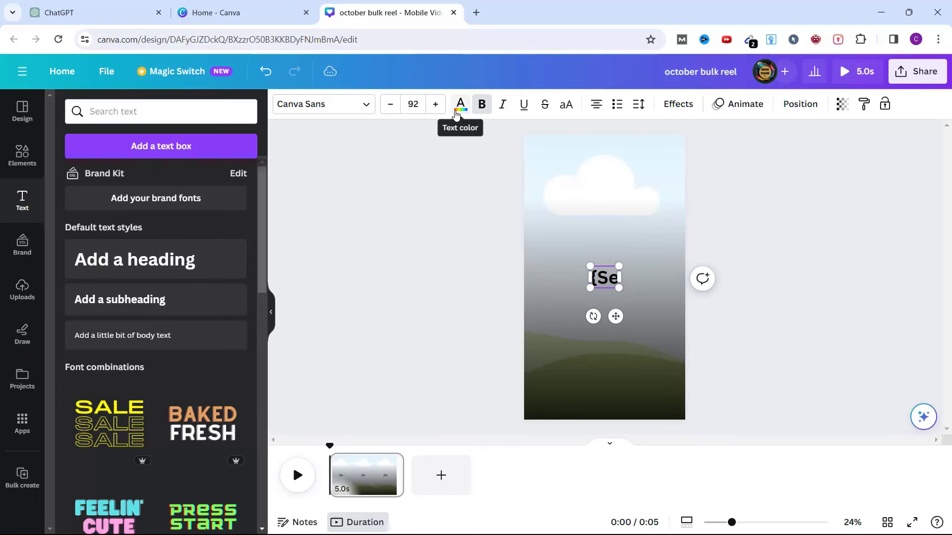
pyautogui.write('ntence')
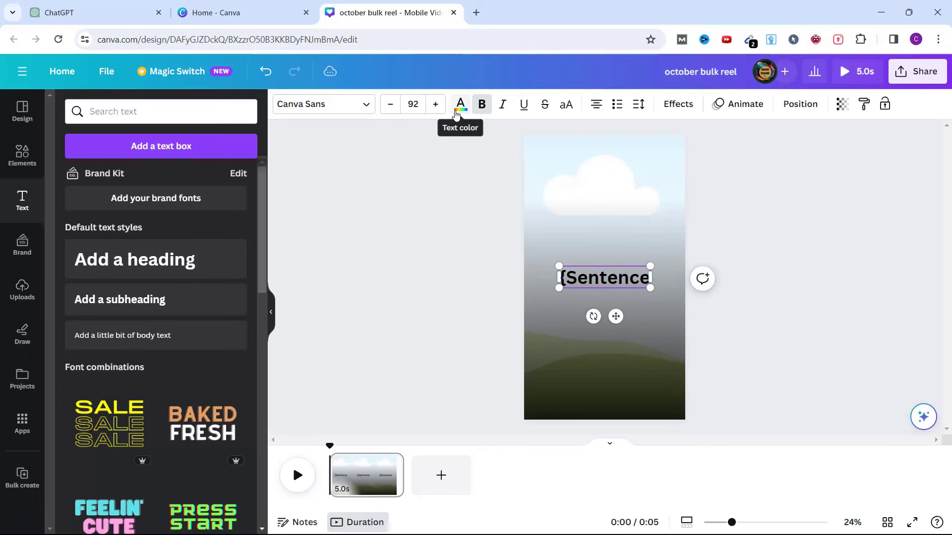
pyautogui.write(']')
pyautogui.press('BackSpace')
pyautogui.write('}')
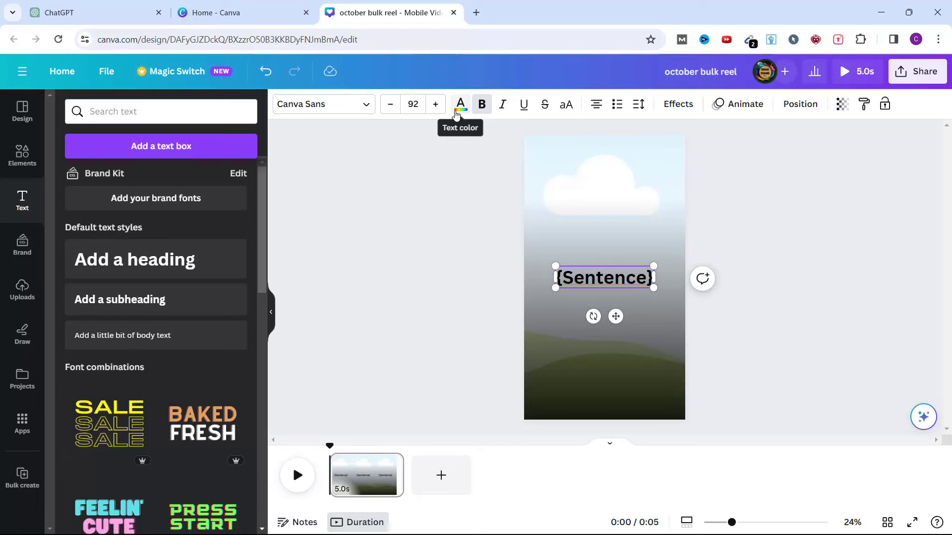
# Color the {Sentence} heading white and set its font size to 100.
pyautogui.hotkey('shift', 'Left')
pyautogui.hotkey('shift', 'Left')
pyautogui.hotkey('shift', 'Left')
pyautogui.hotkey('shift', 'Left')
pyautogui.hotkey('shift', 'Left')
pyautogui.hotkey('shift', 'Left')
pyautogui.hotkey('shift', 'Left')
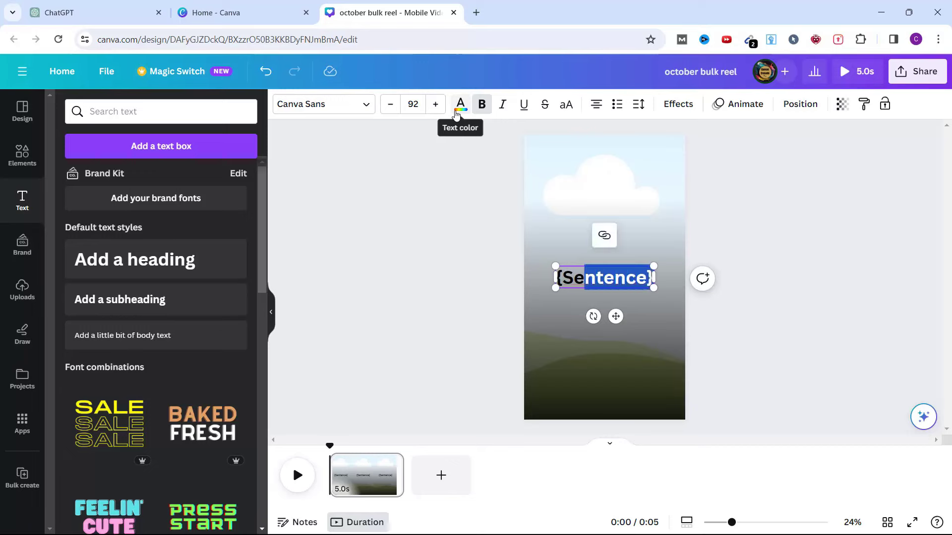
pyautogui.hotkey('shift', 'Left')
pyautogui.hotkey('shift', 'Left')
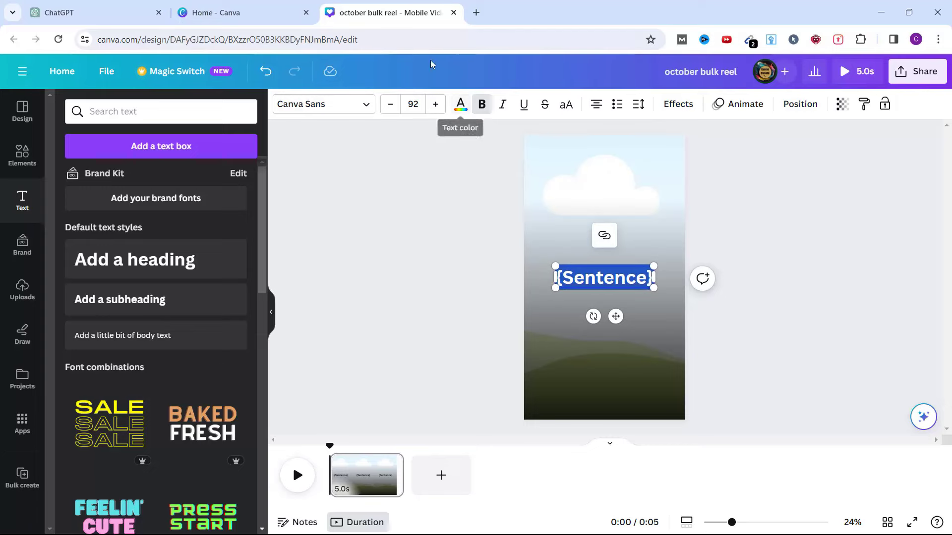
pyautogui.click(459, 105)
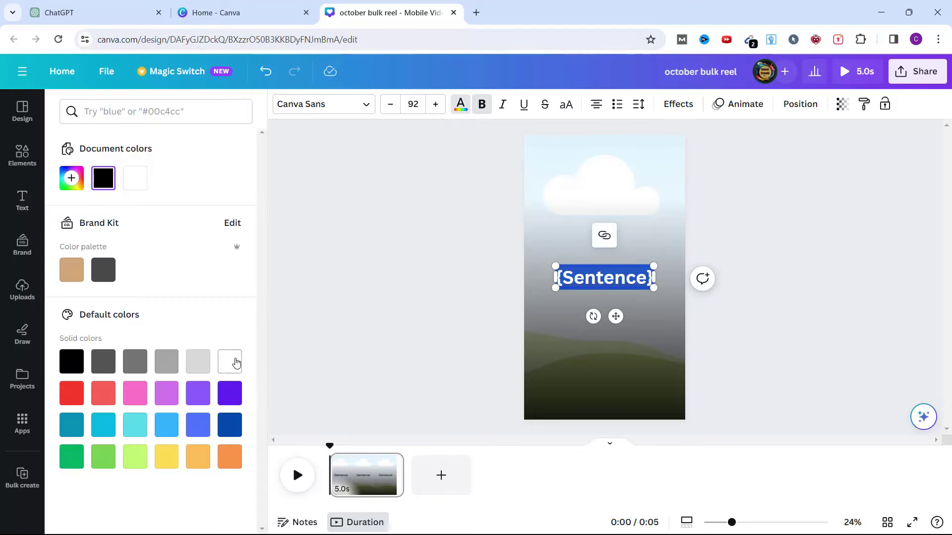
pyautogui.click(231, 363)
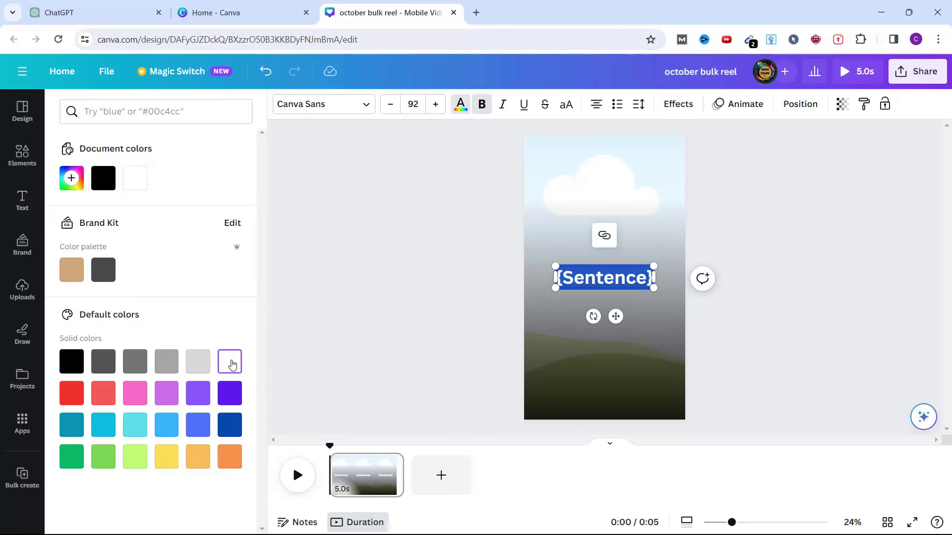
pyautogui.click(414, 103)
pyautogui.press('Return')
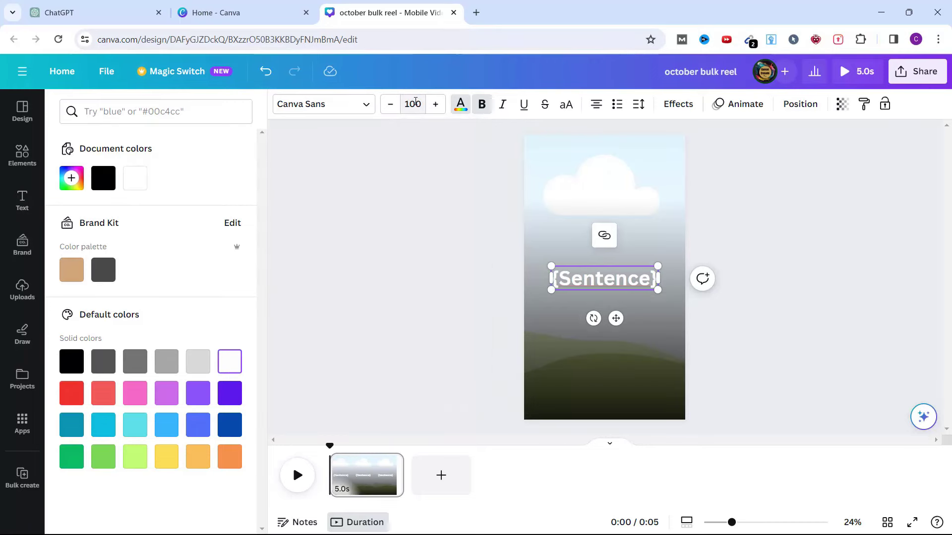
# Change the {Sentence} heading's font to League Gothic.
pyautogui.click(347, 105)
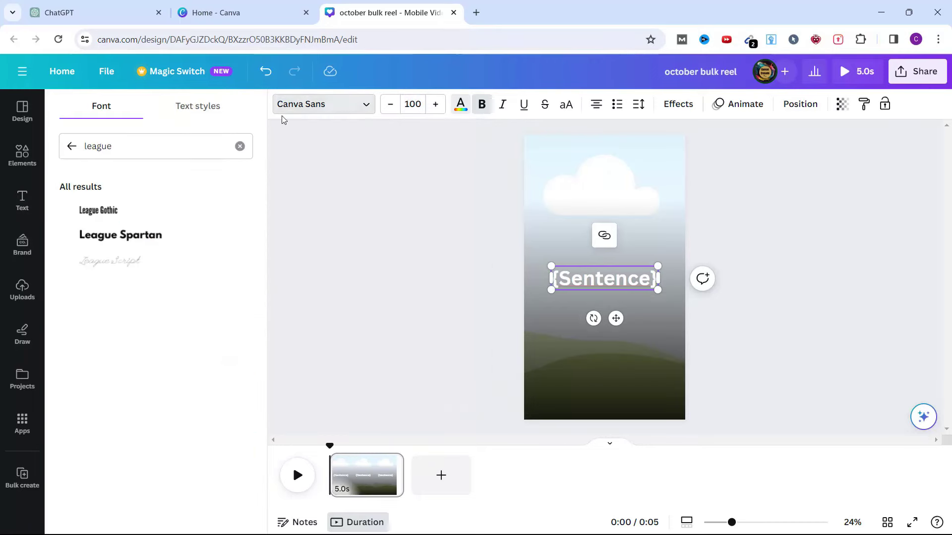
pyautogui.click(151, 150)
pyautogui.click(99, 210)
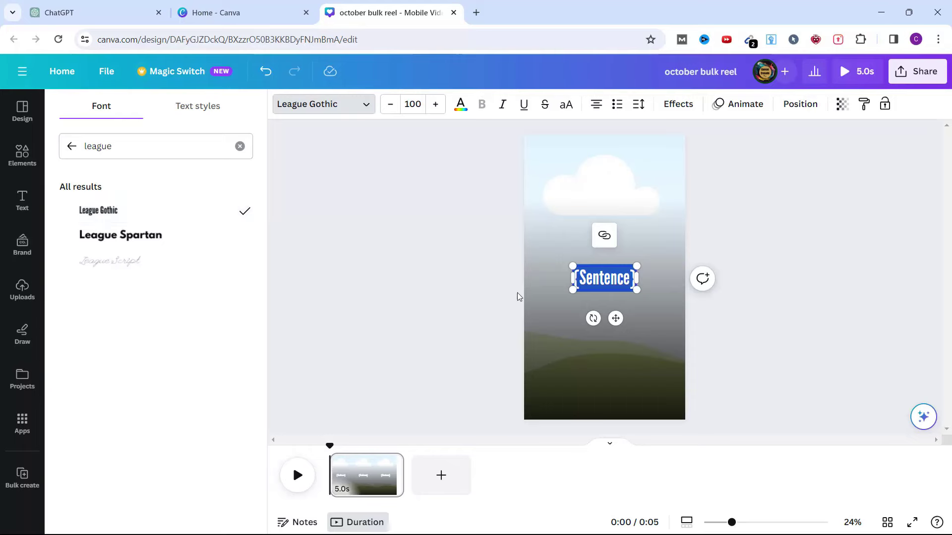
# Move the {Sentence} heading up to just below the cloud, horizontally centered on the page, and deselect it.
pyautogui.moveTo(616, 319); pyautogui.dragTo(613, 274)
pyautogui.click(403, 236)
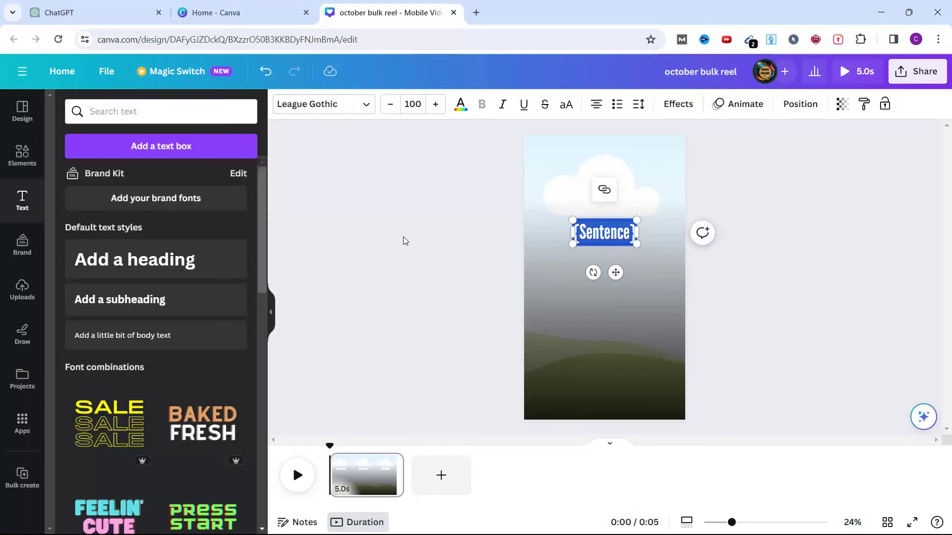
pyautogui.click(609, 240)
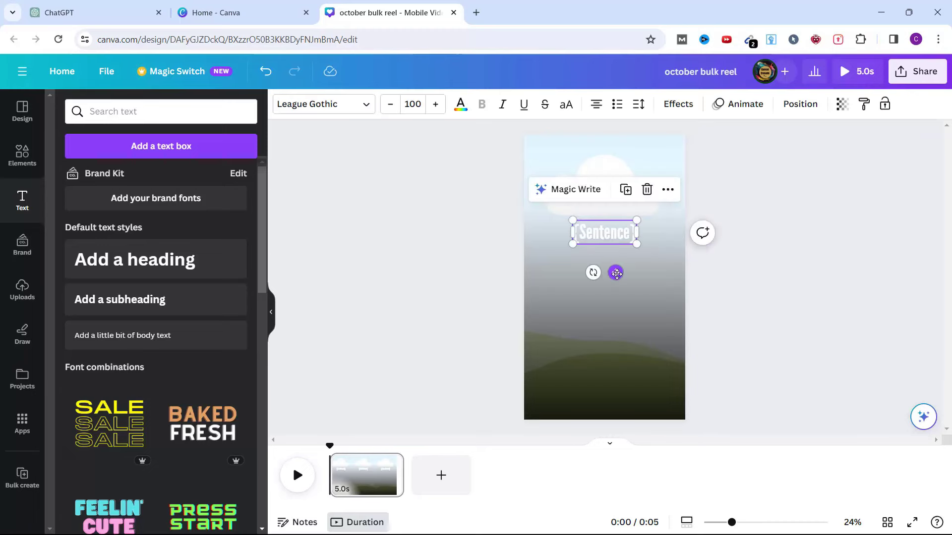
pyautogui.moveTo(616, 275); pyautogui.dragTo(616, 278)
pyautogui.click(399, 252)
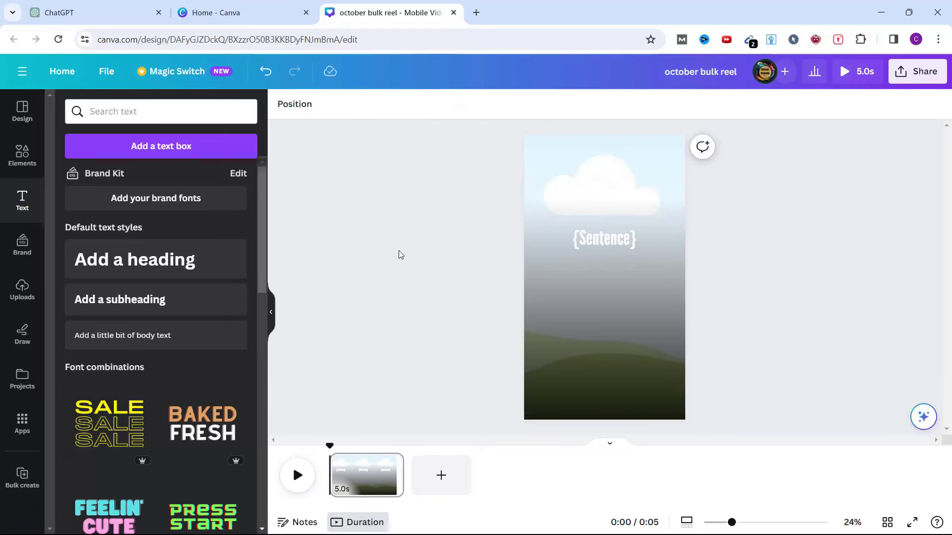
# Set the black gradient's transparency to 90.
pyautogui.click(651, 312)
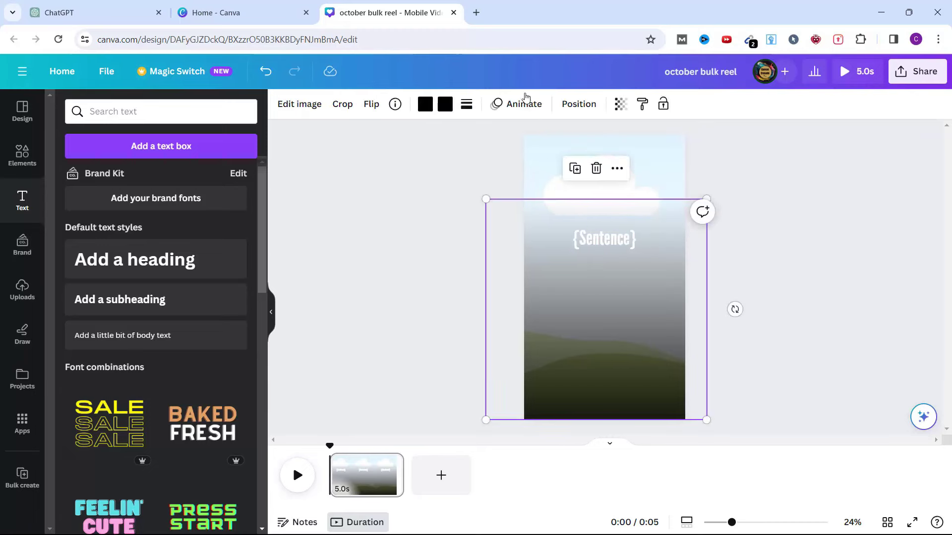
pyautogui.click(579, 104)
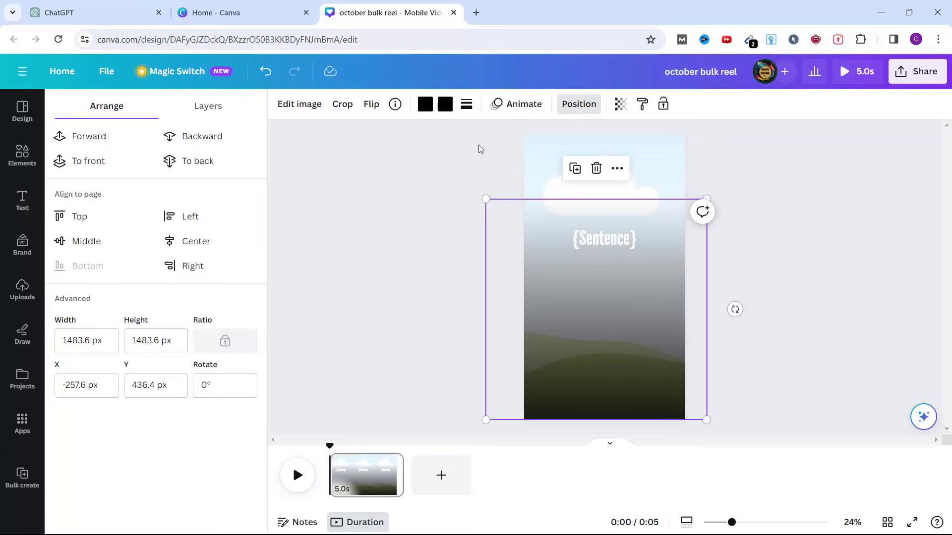
pyautogui.click(622, 107)
pyautogui.moveTo(609, 155); pyautogui.dragTo(611, 154)
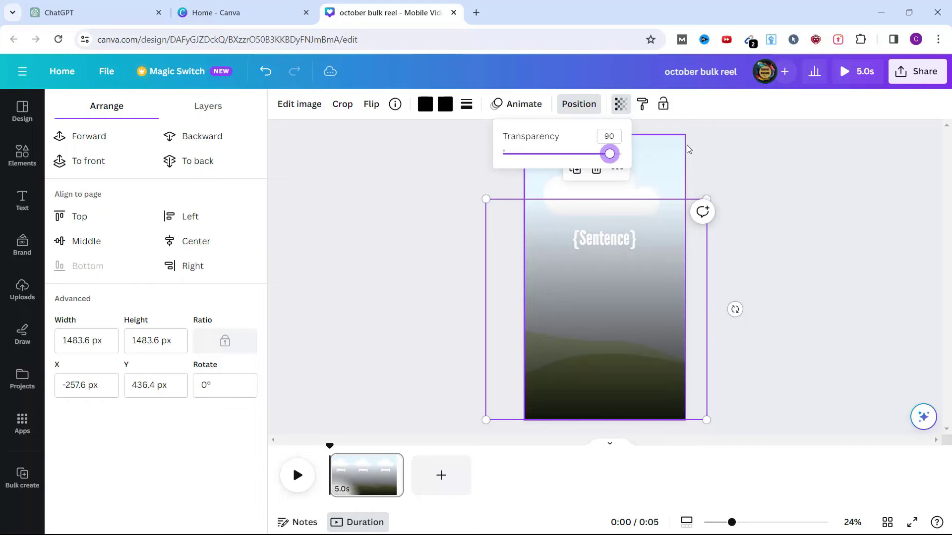
pyautogui.click(755, 169)
pyautogui.click(755, 170)
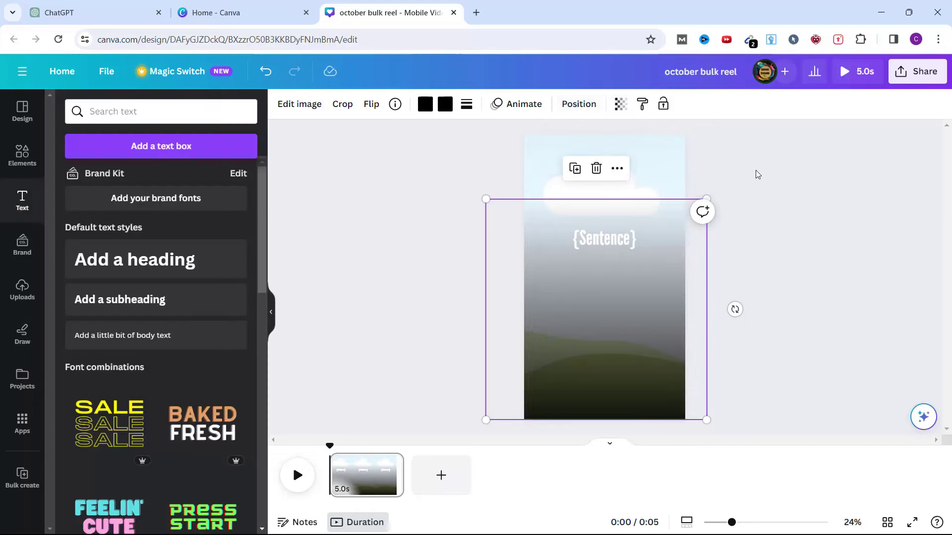
# Duplicate the {Sentence} heading and place the copy centered over the hills in the lower part of the page.
pyautogui.click(603, 240)
pyautogui.click(628, 198)
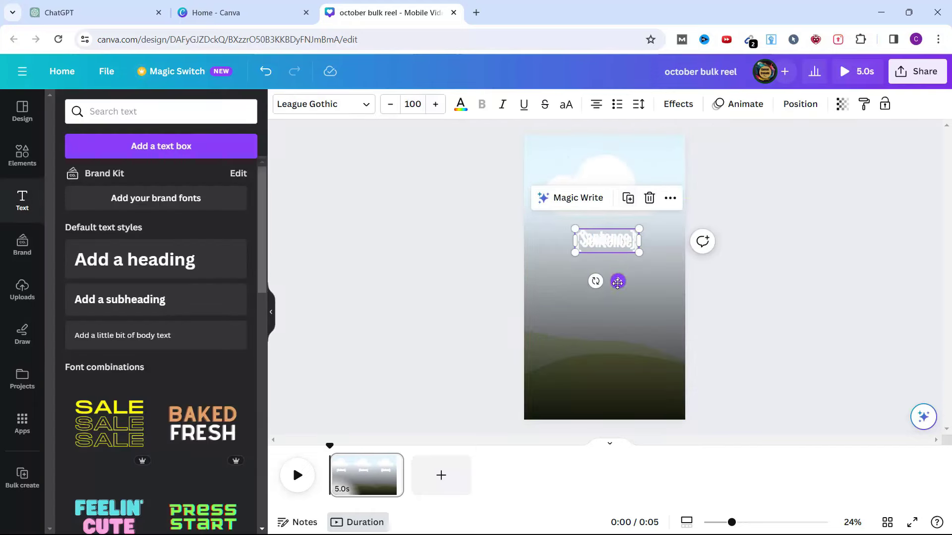
pyautogui.moveTo(618, 281); pyautogui.dragTo(616, 402)
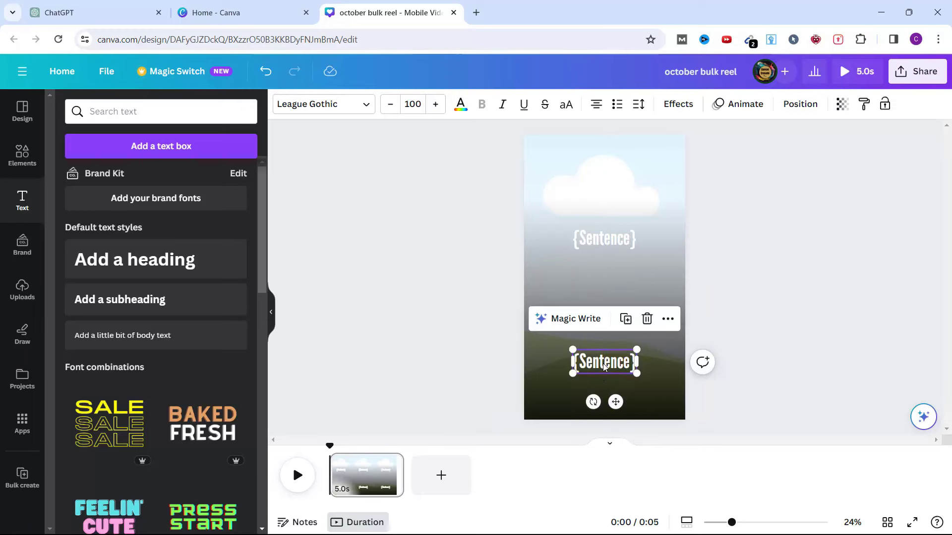
# Replace the lower copy's text with the placeholder "{Author}".
pyautogui.doubleClick(603, 364)
pyautogui.click(602, 357)
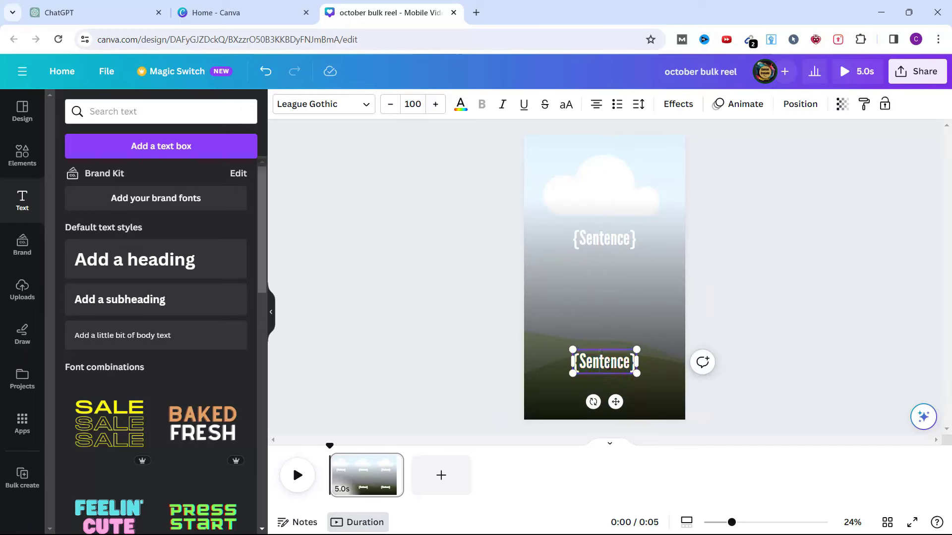
pyautogui.click(767, 339)
pyautogui.click(614, 363)
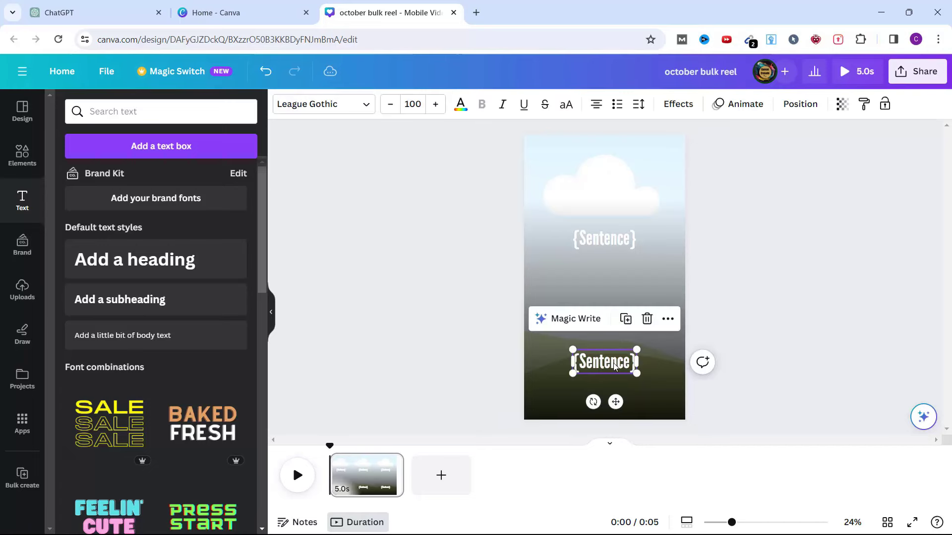
pyautogui.doubleClick(614, 363)
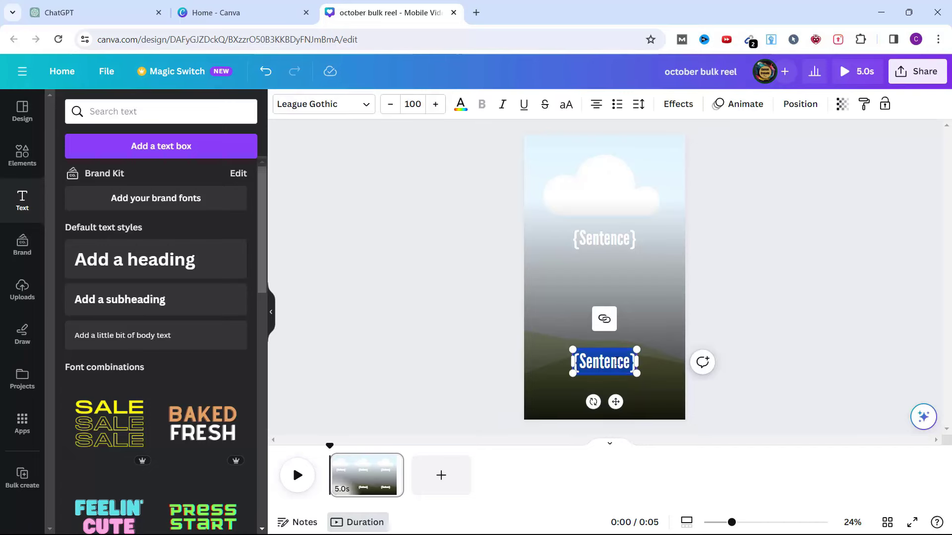
pyautogui.write('{')
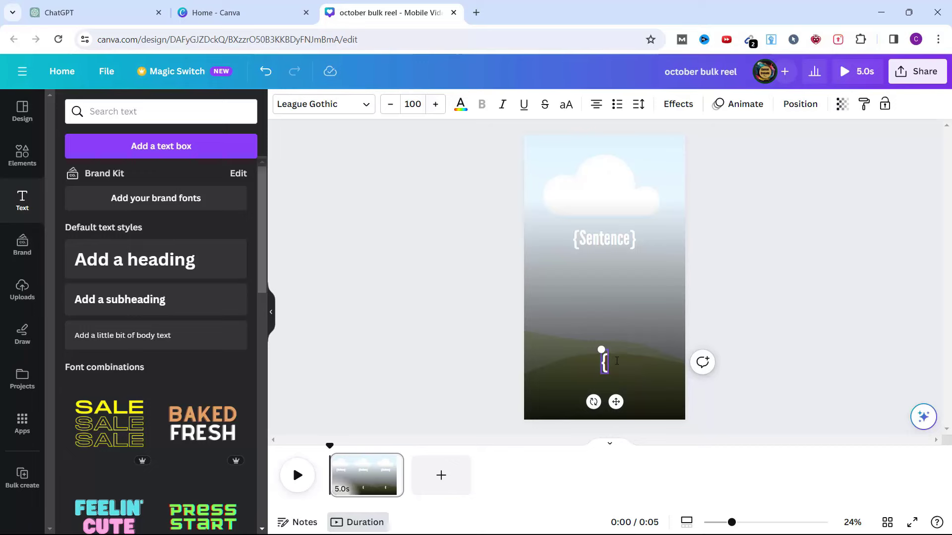
pyautogui.write('Author}')
# Set the {Author} text's font size to 70.
pyautogui.hotkey('shift', 'Left')
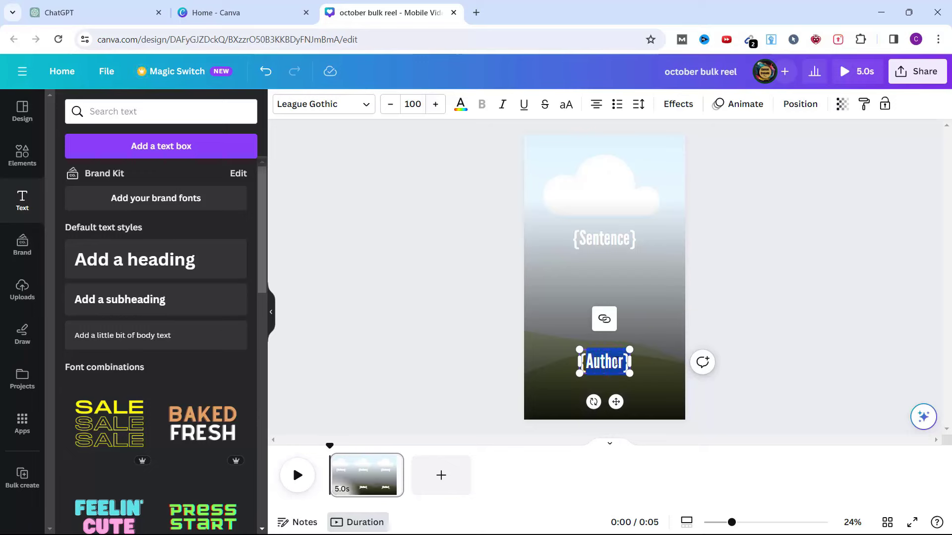
pyautogui.click(414, 104)
pyautogui.write('70')
pyautogui.press('Return')
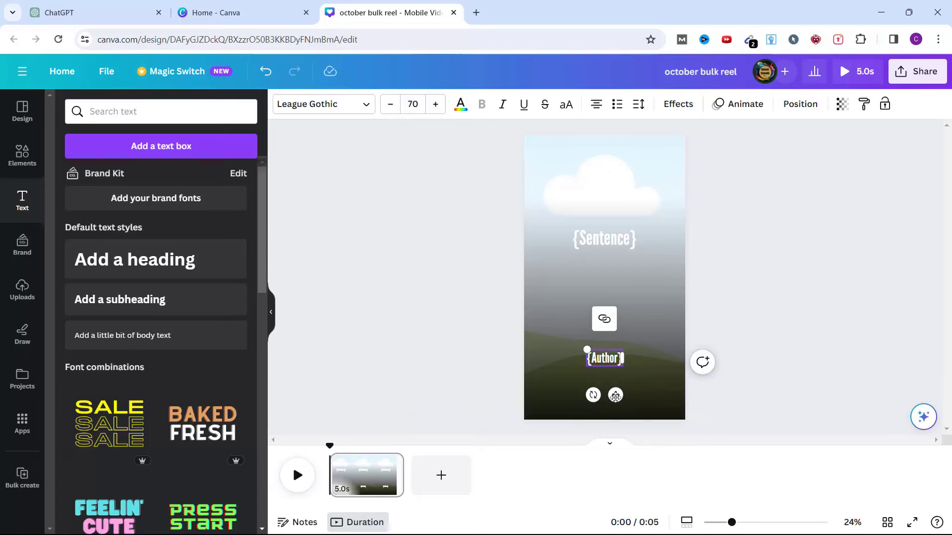
# Move the {Author} text slightly lower while keeping it horizontally centered, and deselect it.
pyautogui.click(799, 103)
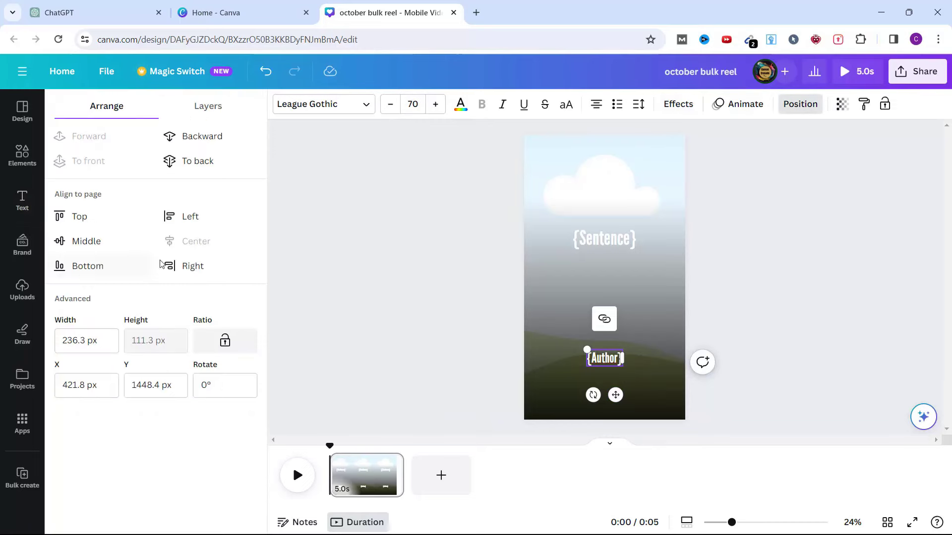
pyautogui.click(382, 205)
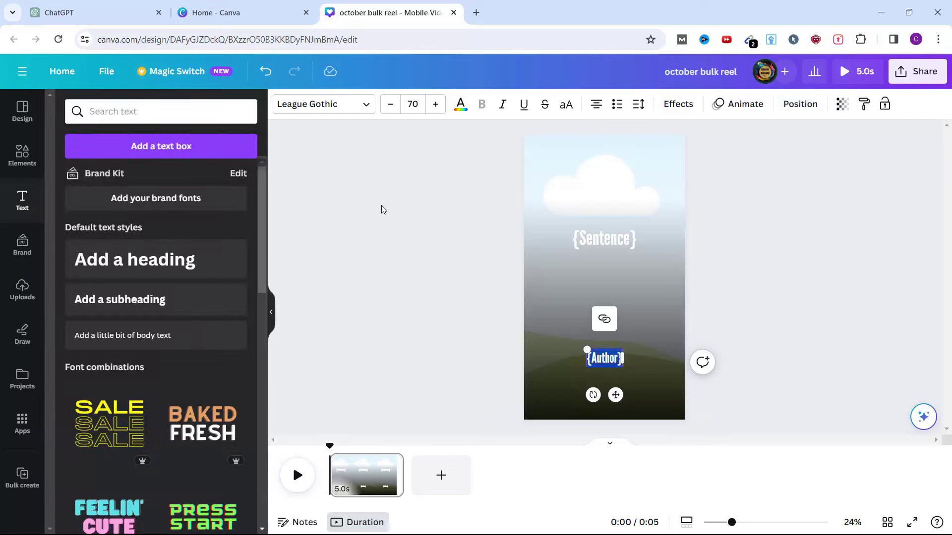
pyautogui.click(625, 395)
pyautogui.moveTo(615, 395); pyautogui.dragTo(618, 403)
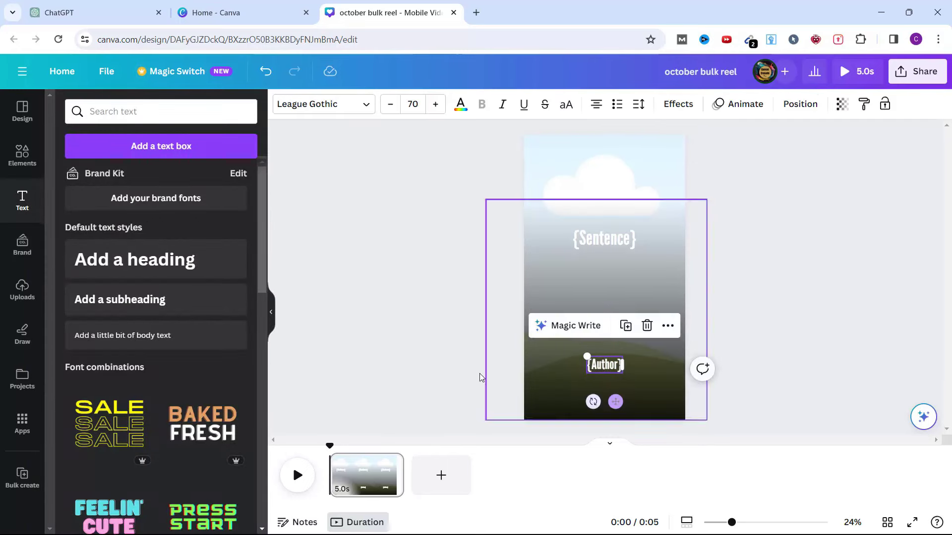
pyautogui.click(448, 356)
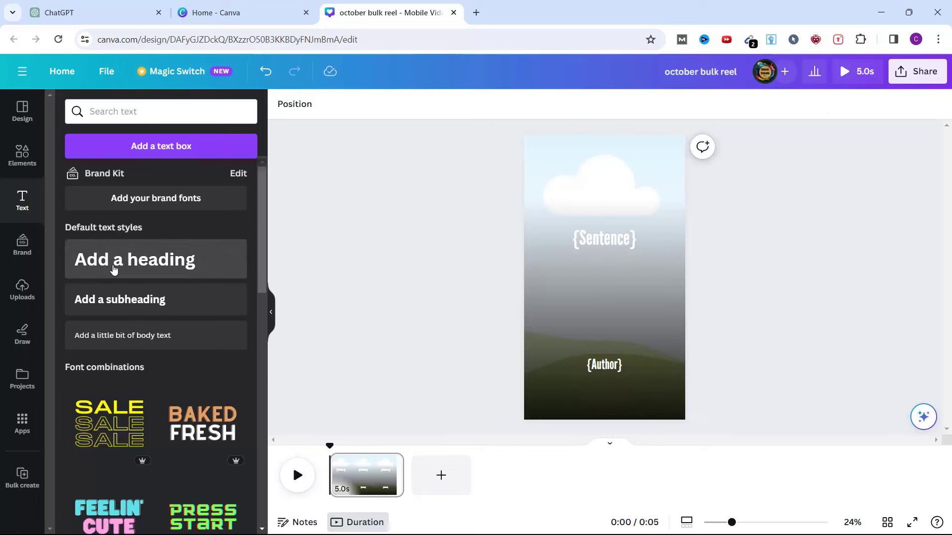
pyautogui.click(143, 272)
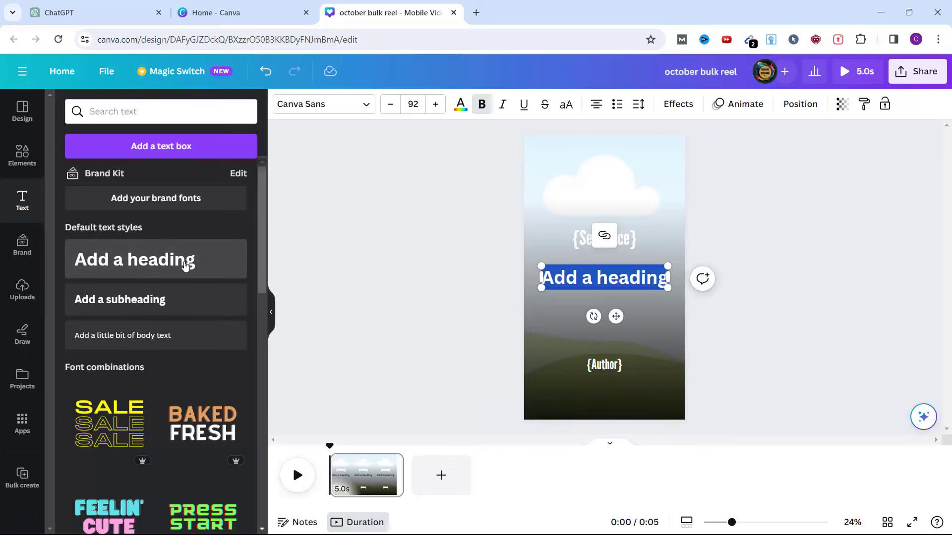
pyautogui.write('@')
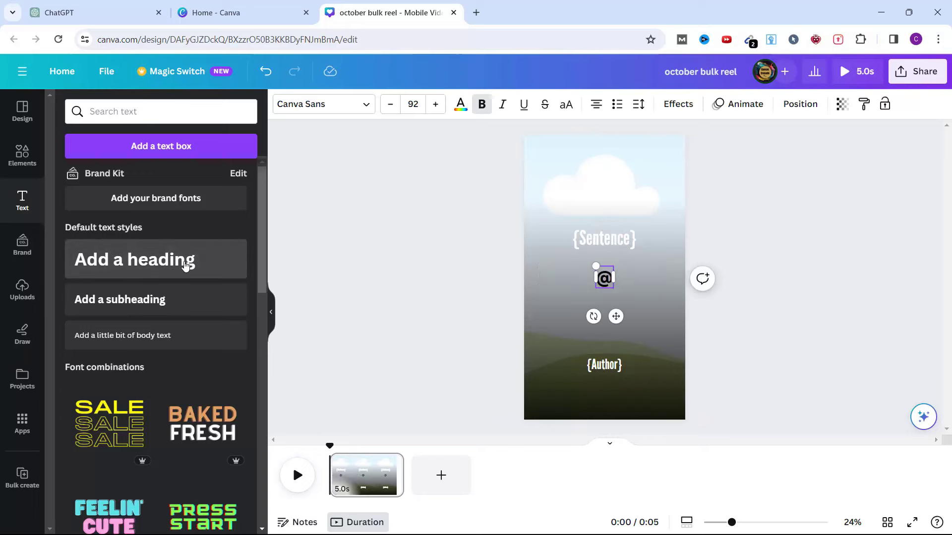
pyautogui.write('canvas')
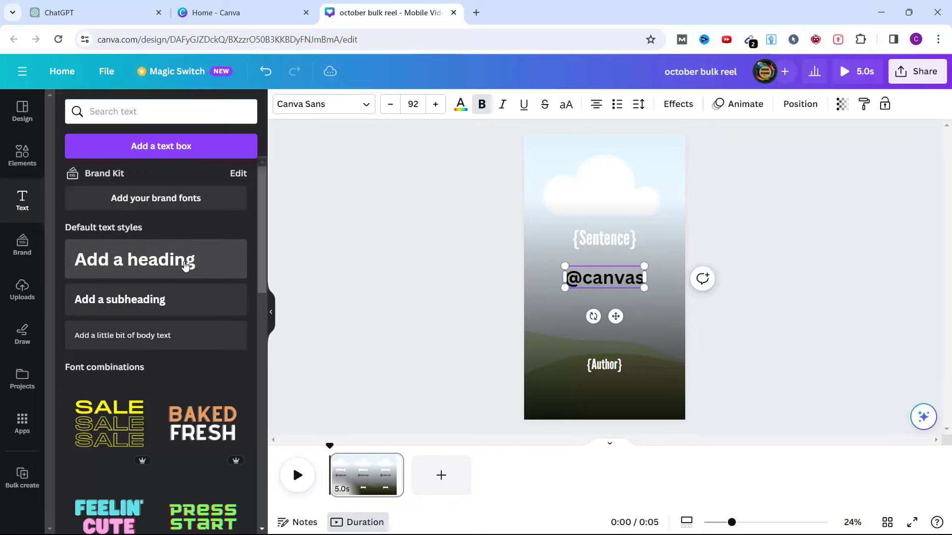
pyautogui.write('crusade')
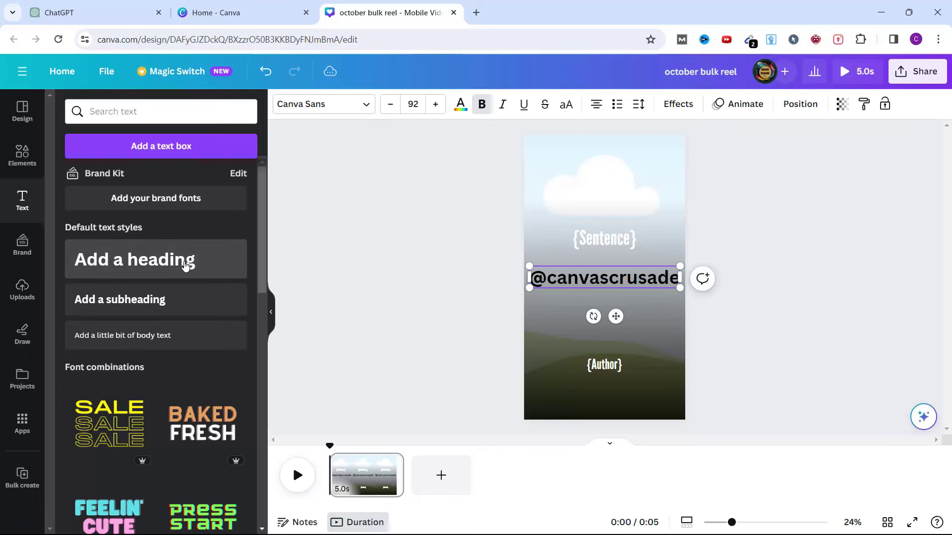
pyautogui.hotkey('shift', 'Left')
pyautogui.hotkey('shift', 'Left')
pyautogui.hotkey('shift', 'Left')
pyautogui.hotkey('shift', 'Left')
pyautogui.hotkey('shift', 'Left')
pyautogui.hotkey('shift', 'Left')
pyautogui.hotkey('shift', 'Left')
pyautogui.hotkey('shift', 'Left')
pyautogui.hotkey('shift', 'Left')
pyautogui.hotkey('shift', 'Left')
pyautogui.hotkey('shift', 'Left')
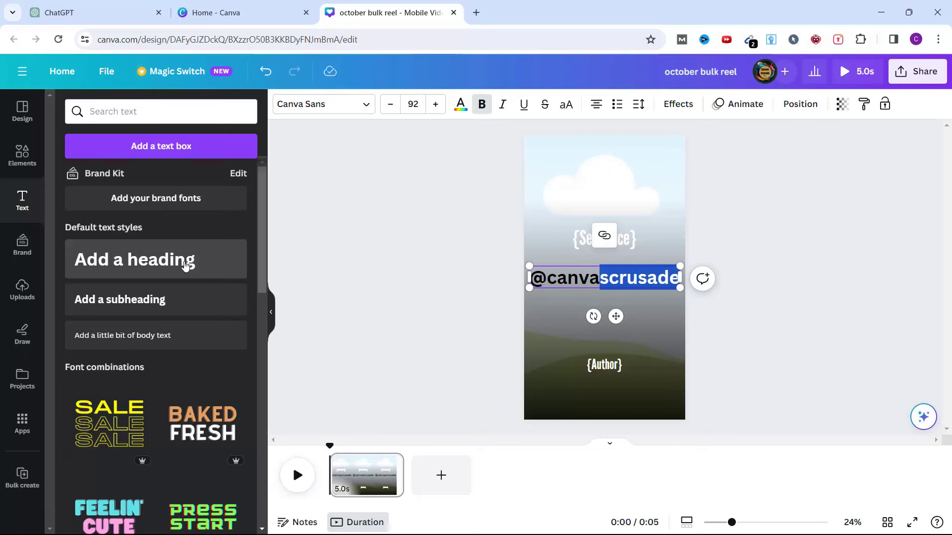
pyautogui.hotkey('shift', 'Left')
pyautogui.hotkey('shift', 'Left')
pyautogui.hotkey('shift', 'Left')
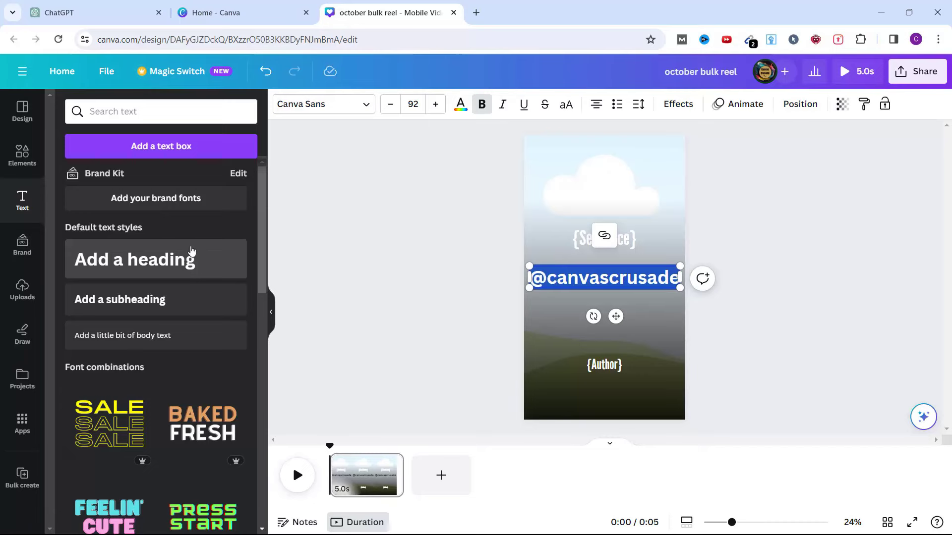
pyautogui.click(463, 108)
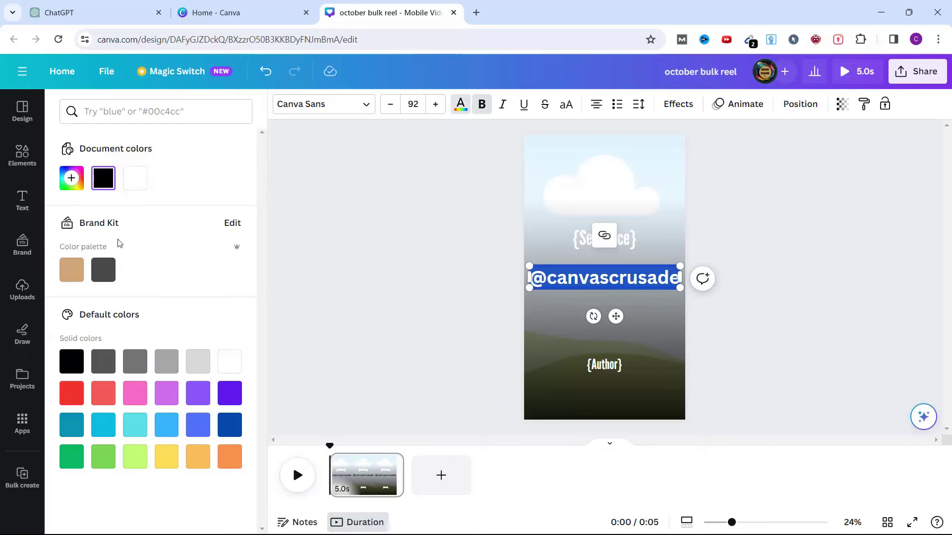
pyautogui.click(236, 367)
pyautogui.click(410, 102)
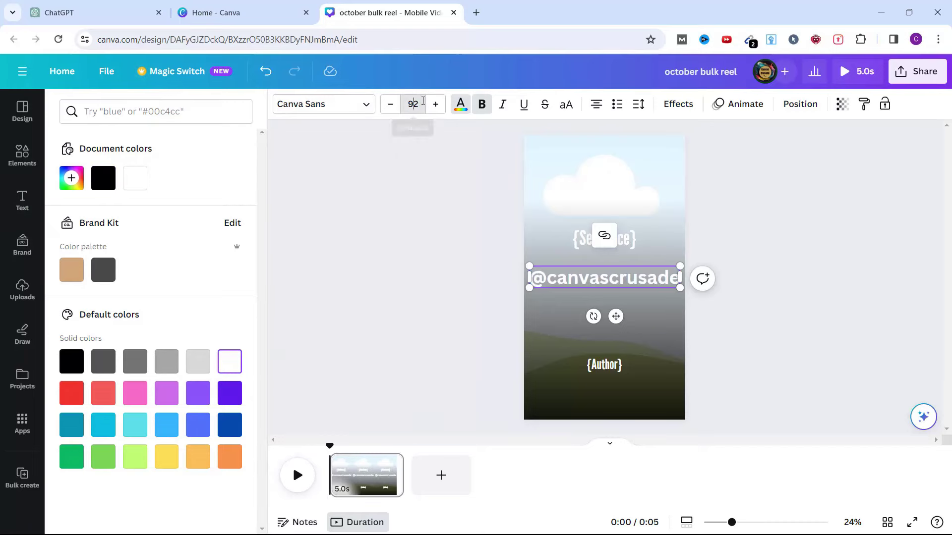
pyautogui.write('40')
pyautogui.press('Return')
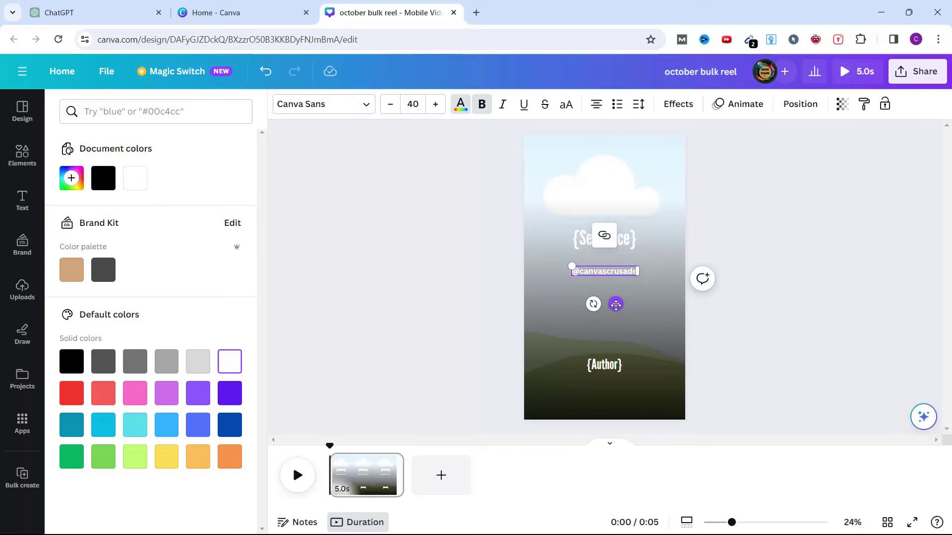
pyautogui.moveTo(616, 304); pyautogui.dragTo(616, 426)
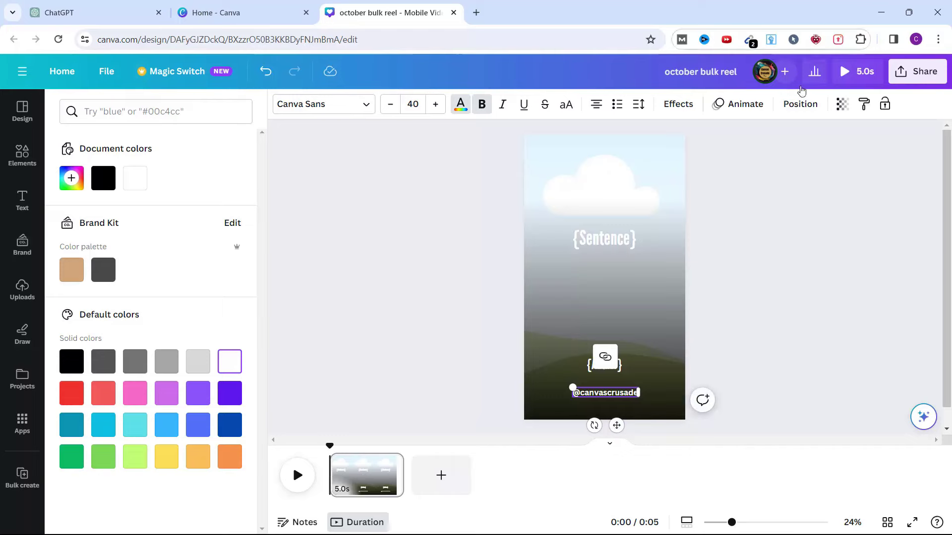
pyautogui.click(795, 108)
pyautogui.click(207, 243)
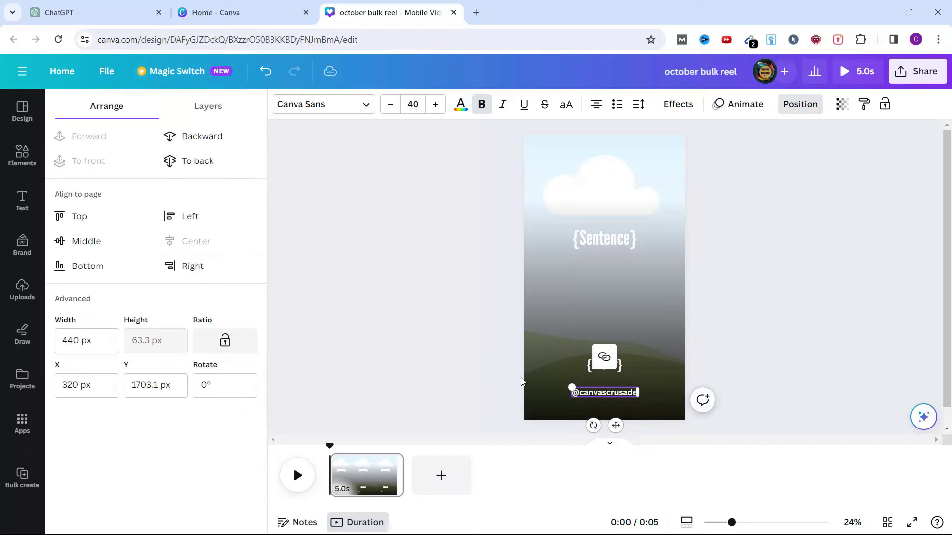
pyautogui.click(586, 371)
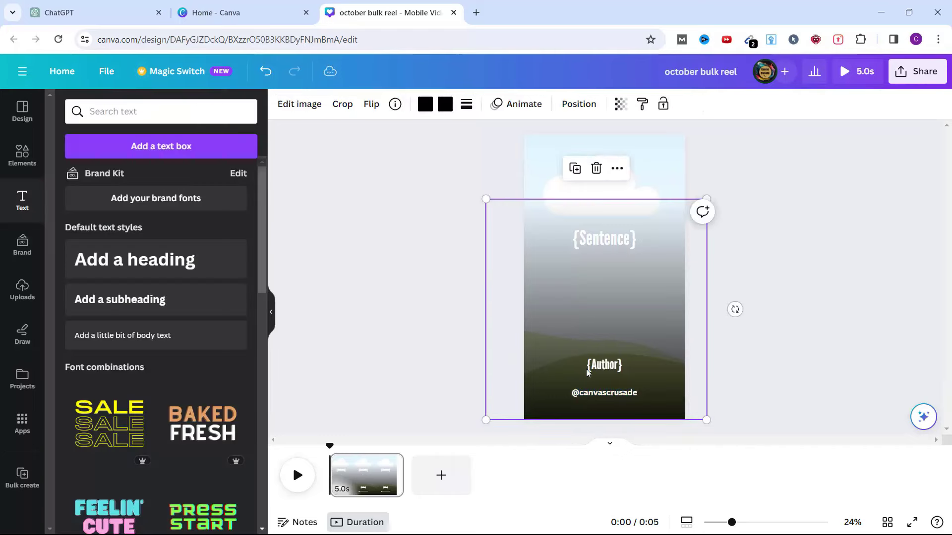
pyautogui.click(599, 364)
pyautogui.click(390, 249)
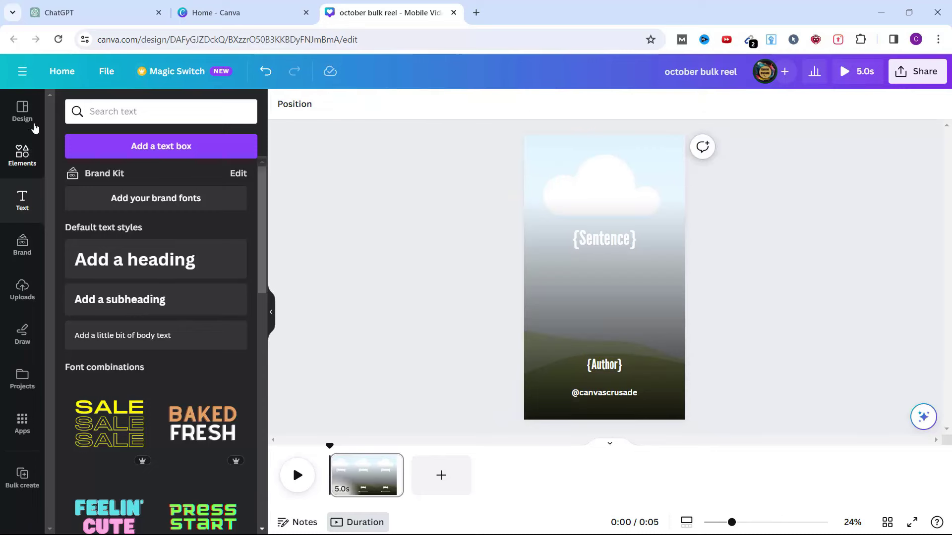
# Search the elements for "lisboa" videos and fill the page's image grid with the yellow tram clip.
pyautogui.click(23, 154)
pyautogui.click(222, 114)
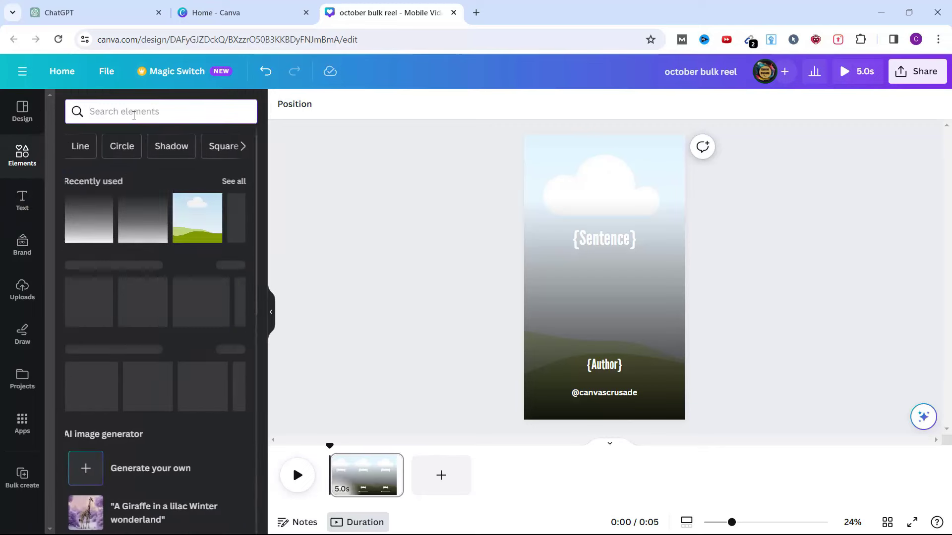
pyautogui.write('lisboa')
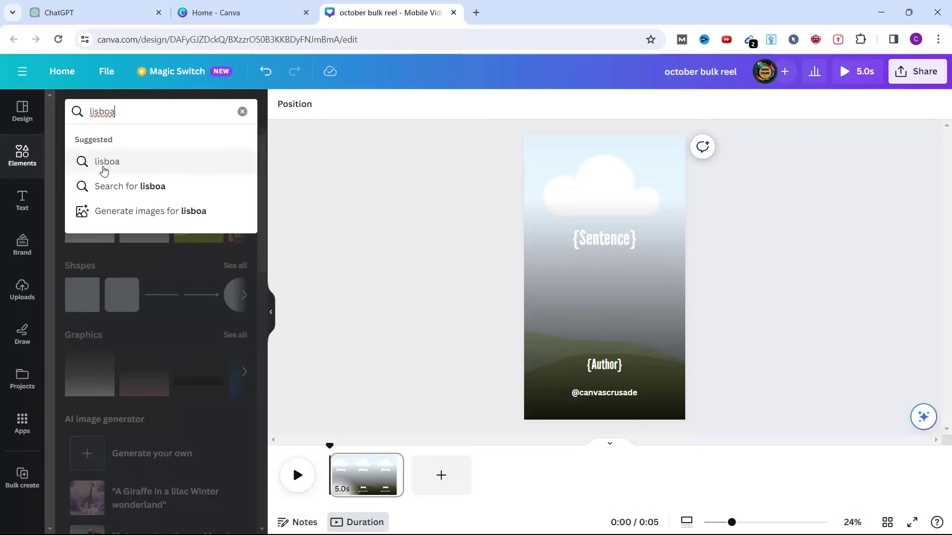
pyautogui.click(105, 165)
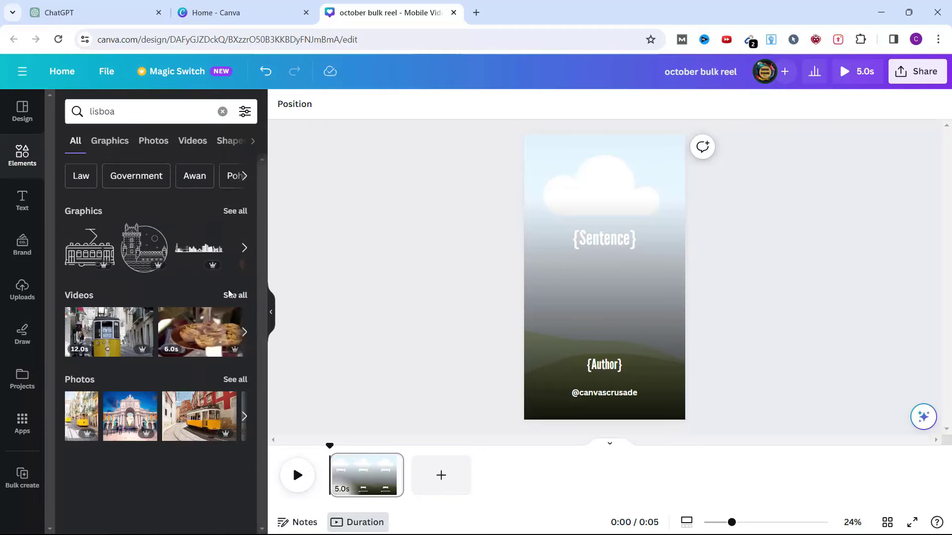
pyautogui.click(235, 295)
pyautogui.moveTo(109, 228); pyautogui.dragTo(550, 160)
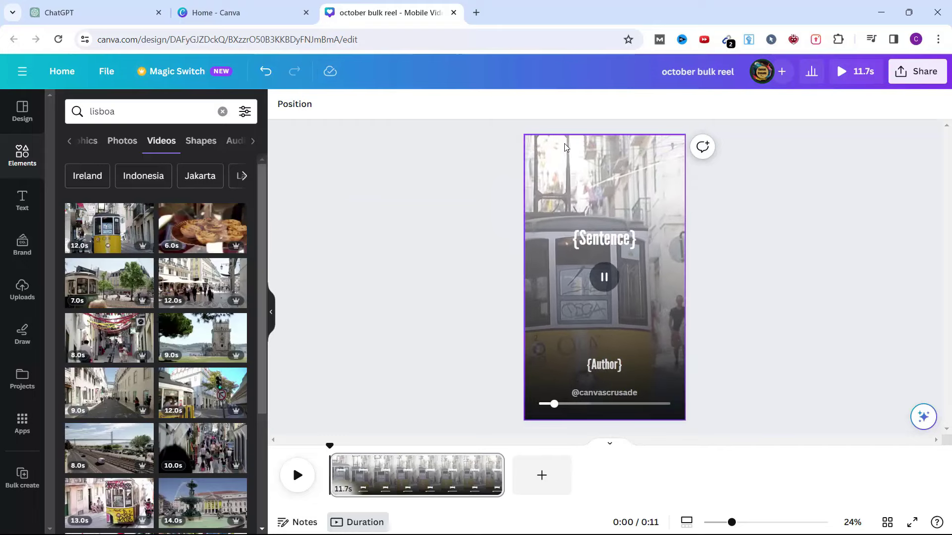
# Reposition the tram video's crop inside the page frame and apply it.
pyautogui.doubleClick(564, 144)
pyautogui.moveTo(564, 144); pyautogui.dragTo(612, 147)
pyautogui.click(235, 516)
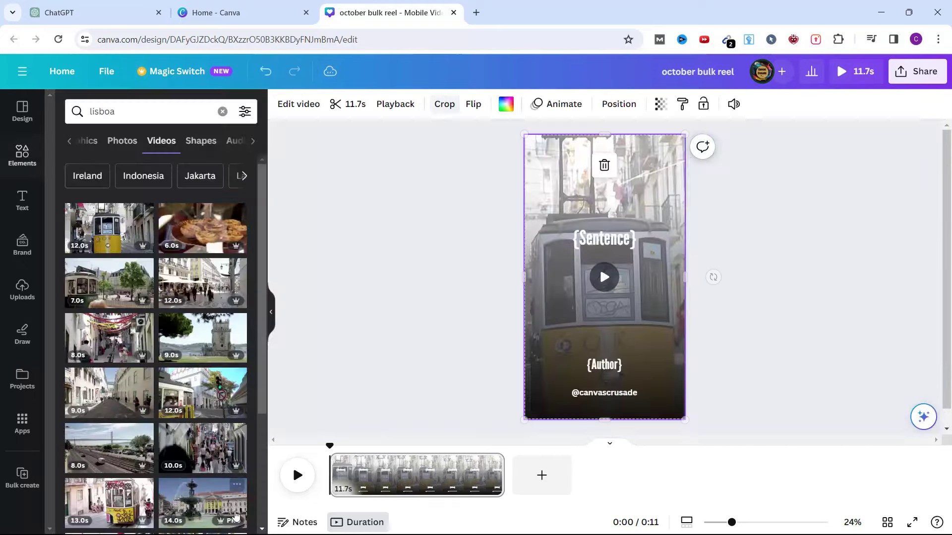
# Preview the reel page and shorten its duration to 10.0 seconds.
pyautogui.click(299, 474)
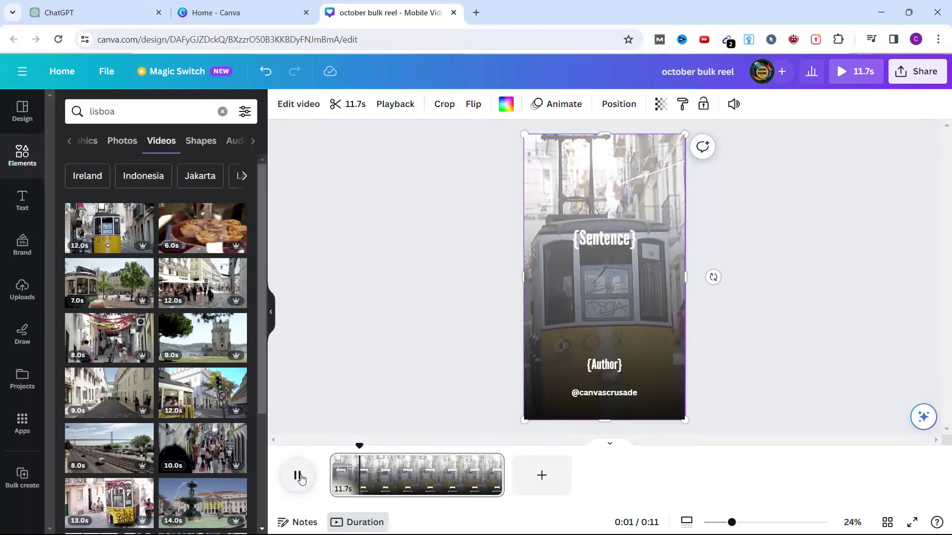
pyautogui.click(300, 477)
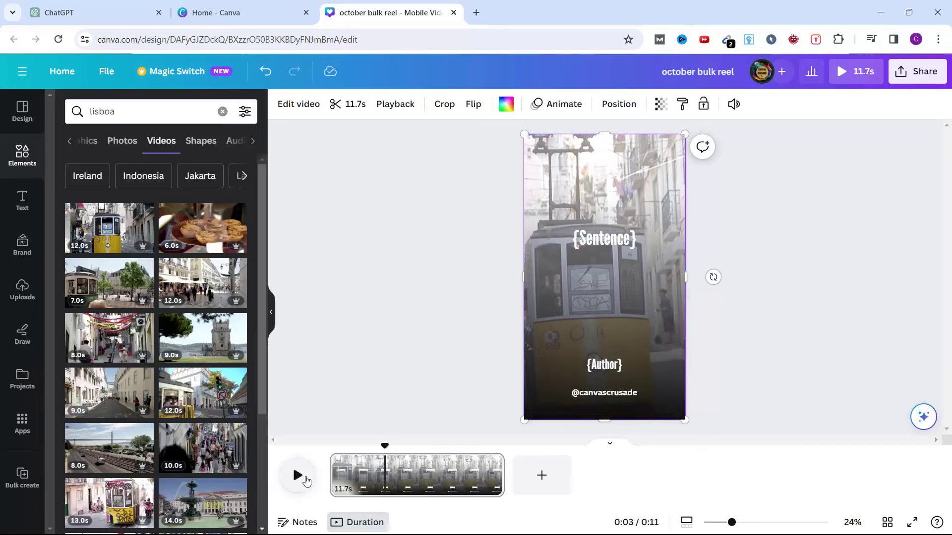
pyautogui.moveTo(502, 476); pyautogui.dragTo(473, 479)
pyautogui.click(411, 246)
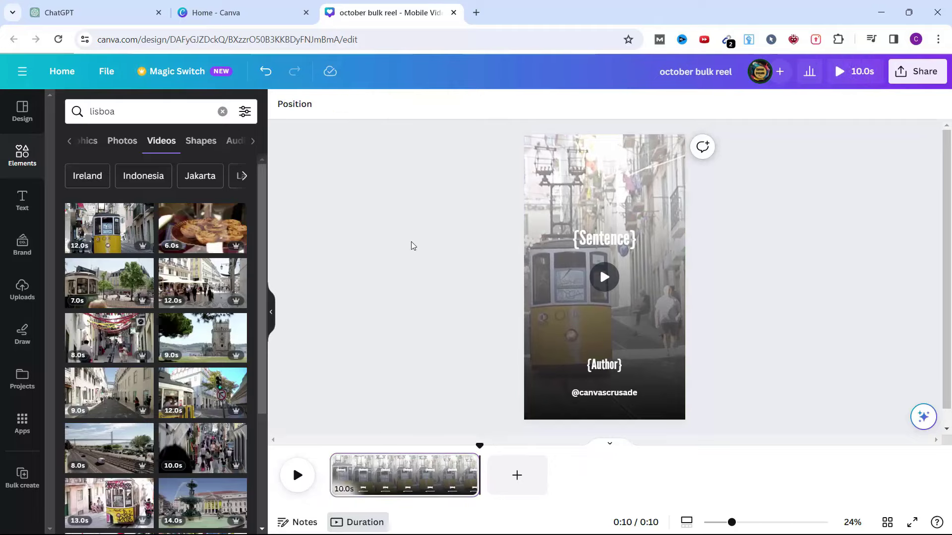
# Switch to ChatGPT and copy all the Lisbon quotes with their authors from the generated table, leaving out the header row.
pyautogui.click(51, 8)
pyautogui.scroll(15, 553, 196)
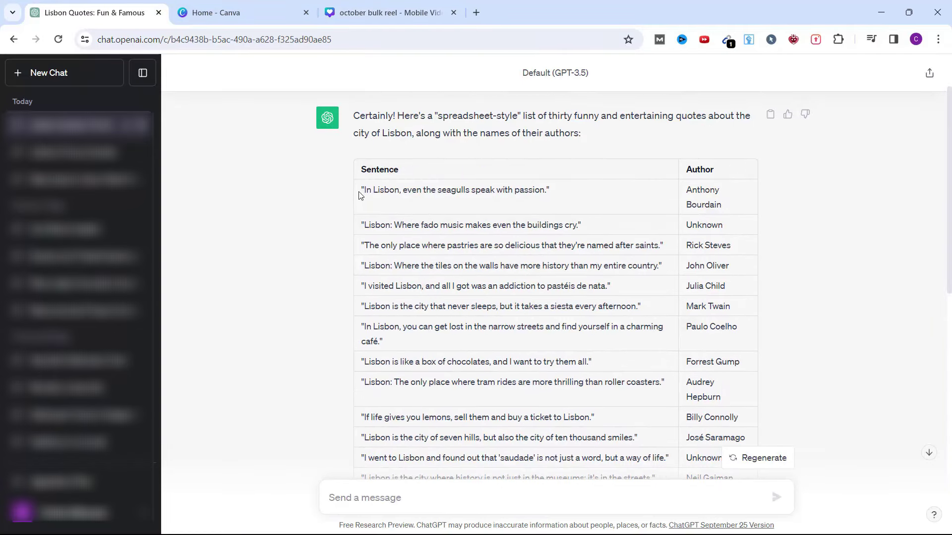
pyautogui.moveTo(401, 190); pyautogui.dragTo(724, 393)
pyautogui.scroll(-11, 736, 358)
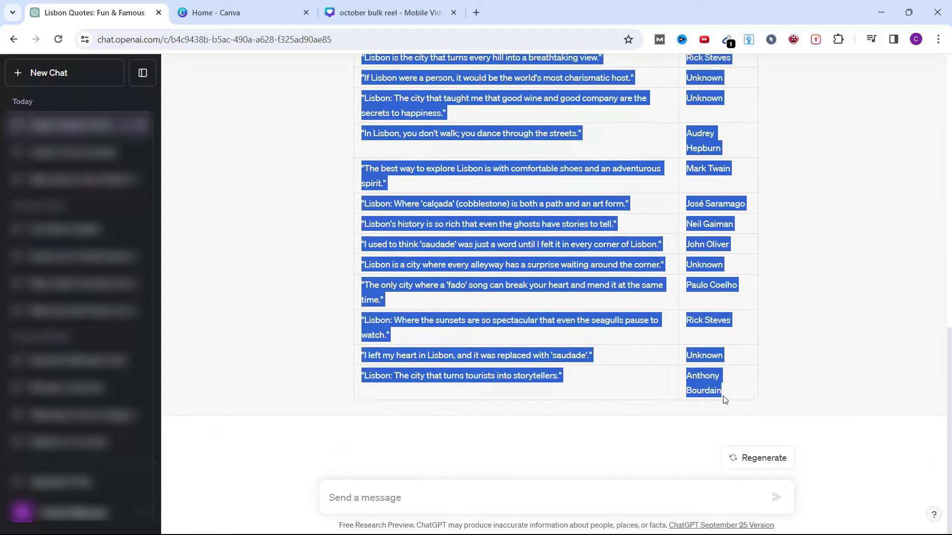
# Return to the October bulk reel design in Canva, find the Bulk create app by searching "bulk", and open its manual data entry.
pyautogui.click(365, 11)
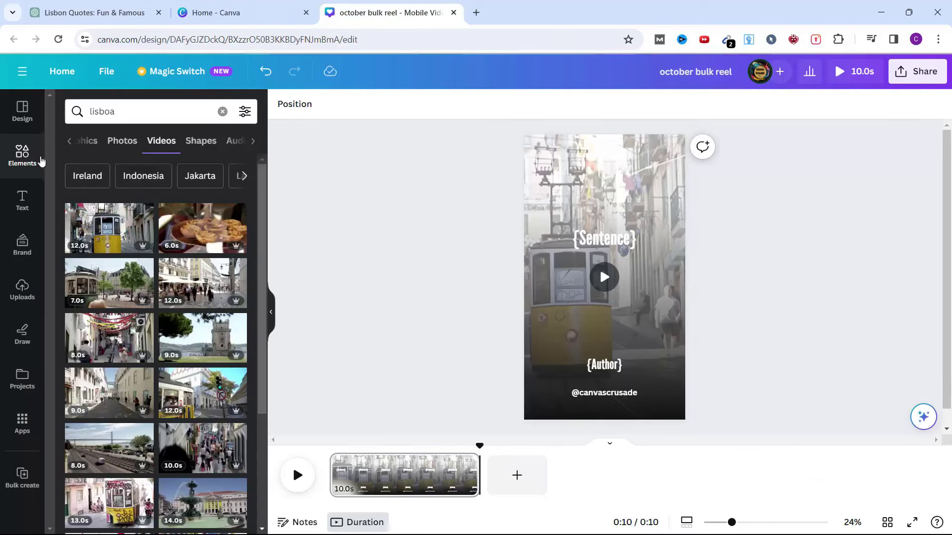
pyautogui.click(23, 423)
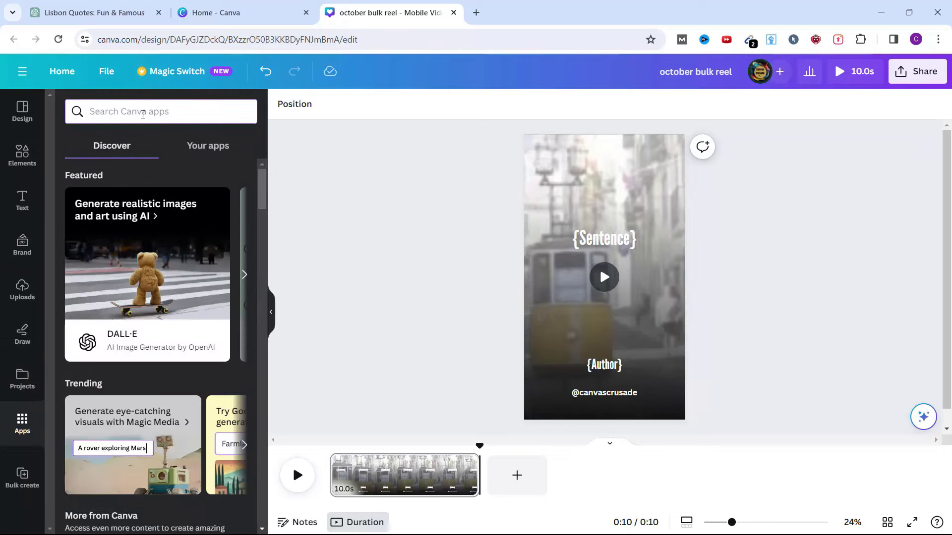
pyautogui.click(143, 115)
pyautogui.write('bulk')
pyautogui.press('Return')
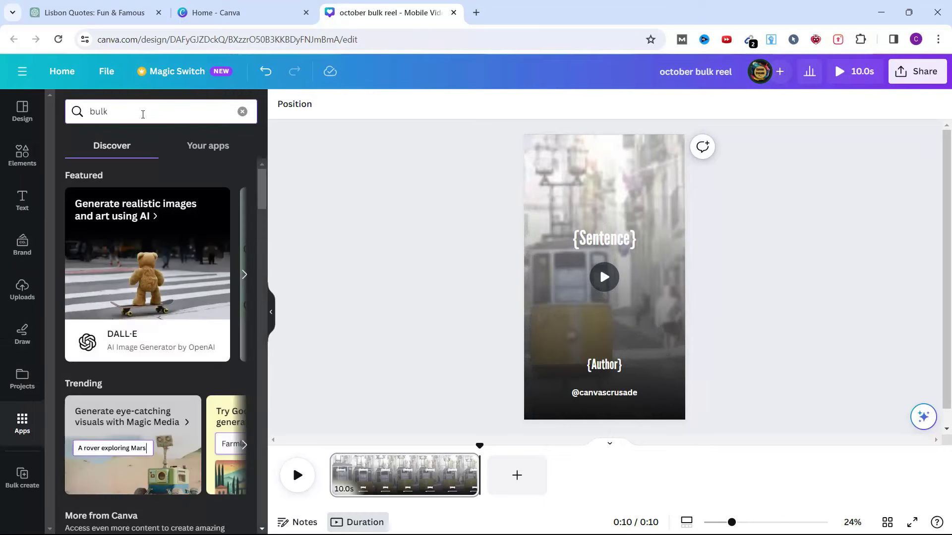
pyautogui.click(85, 156)
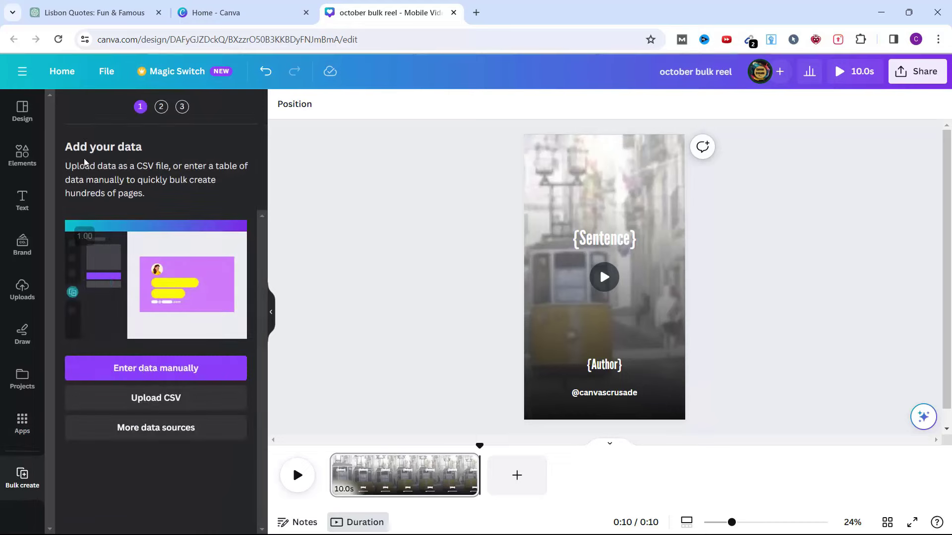
pyautogui.click(165, 370)
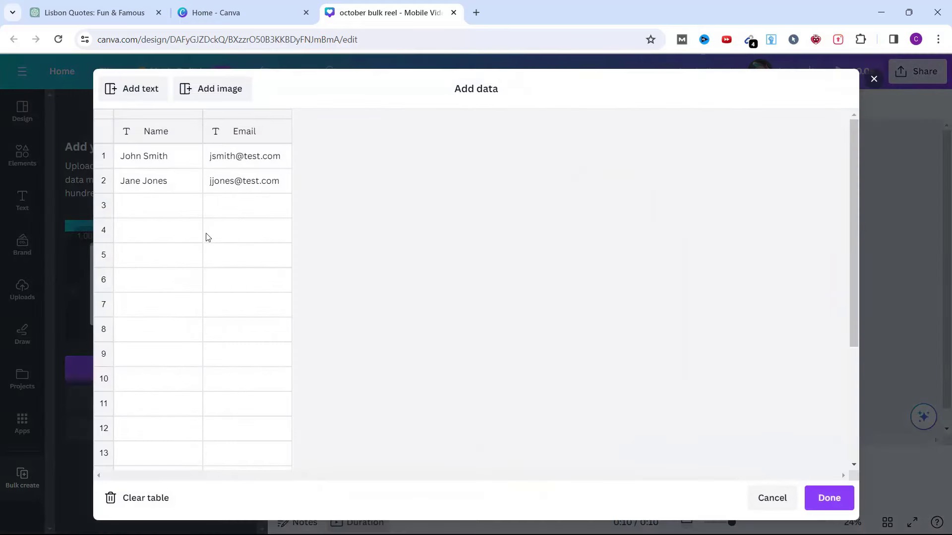
# Clear the sample data from the table and paste the copied quotes and authors starting in the first cell.
pyautogui.click(155, 498)
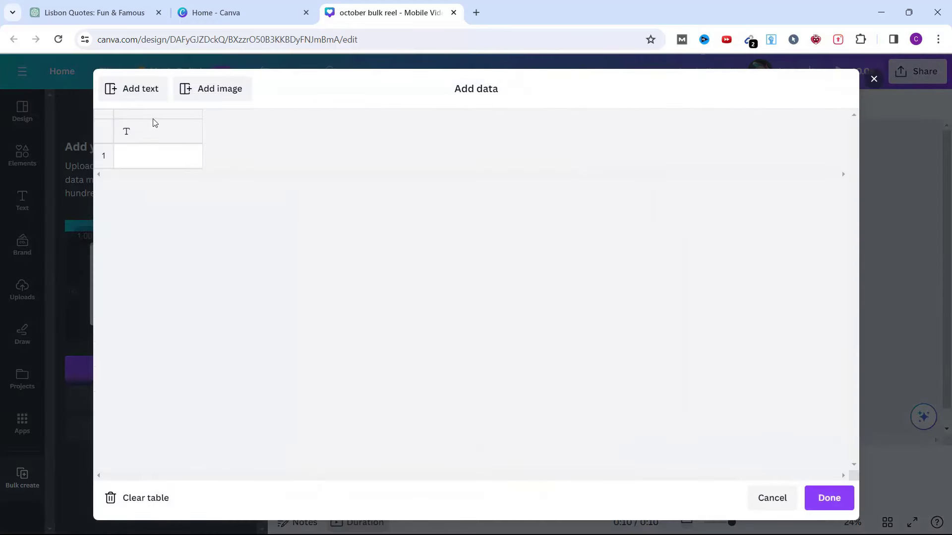
pyautogui.click(147, 164)
pyautogui.hotkey('ctrl', 'v')
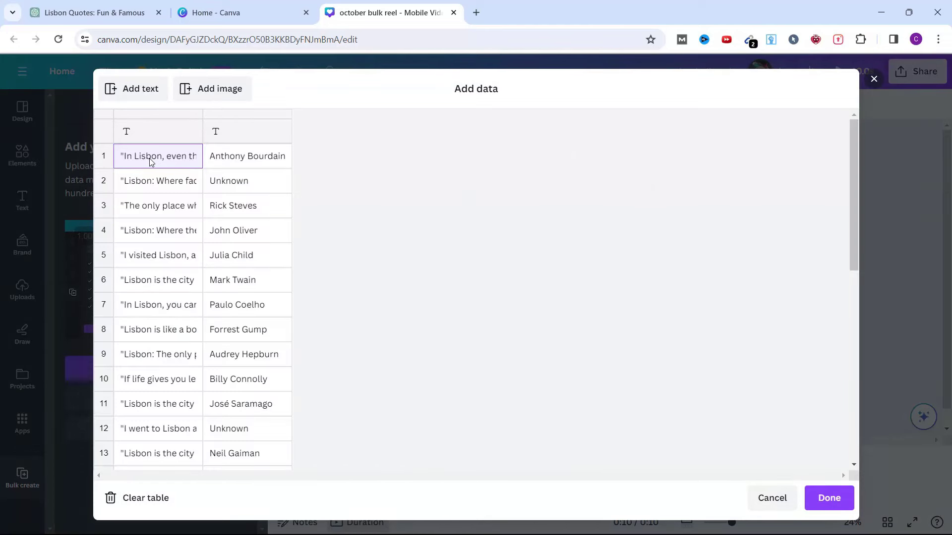
# Name the two data columns "Sentence" and "Author" and save the table.
pyautogui.click(156, 131)
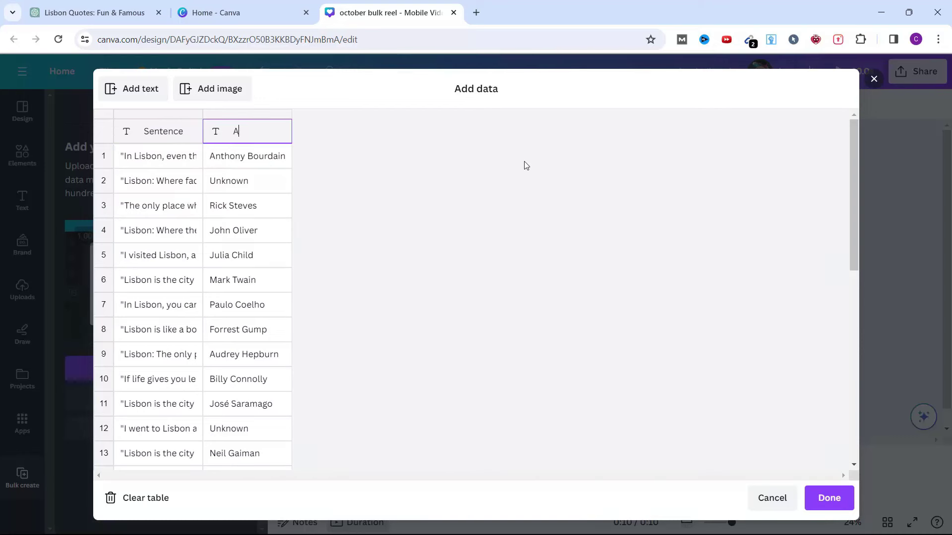
pyautogui.write('Author')
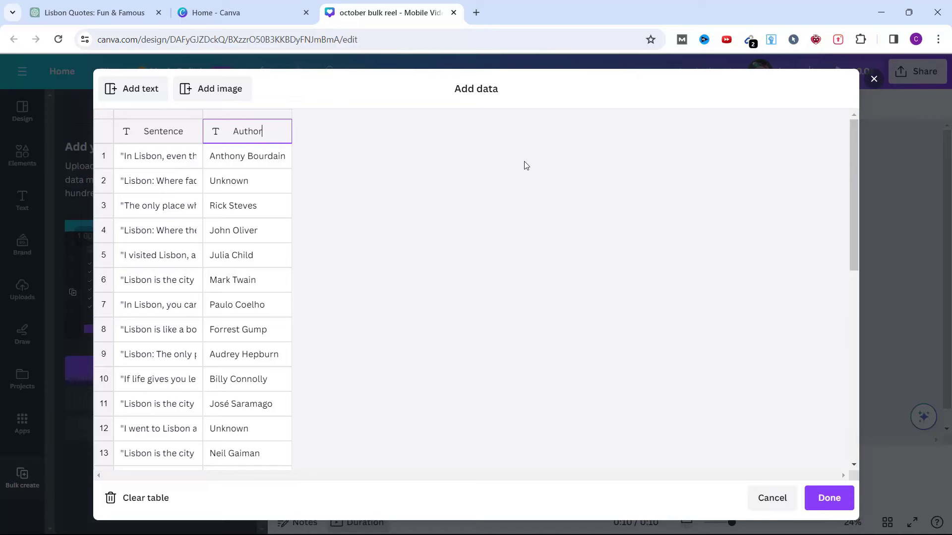
pyautogui.click(828, 498)
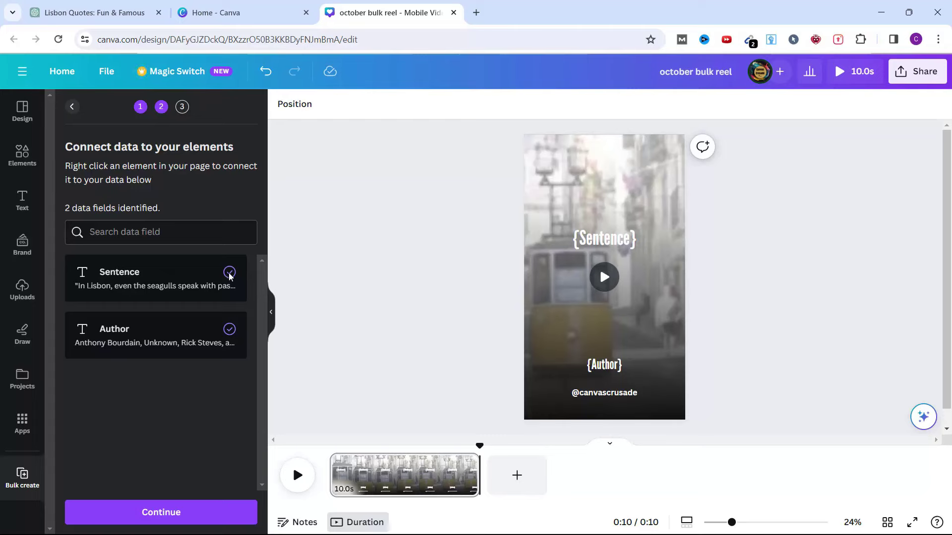
# Continue with the Sentence and Author fields, check that all quote rows are selected, and generate the 31 pages.
pyautogui.click(177, 512)
pyautogui.scroll(-1, 131, 243)
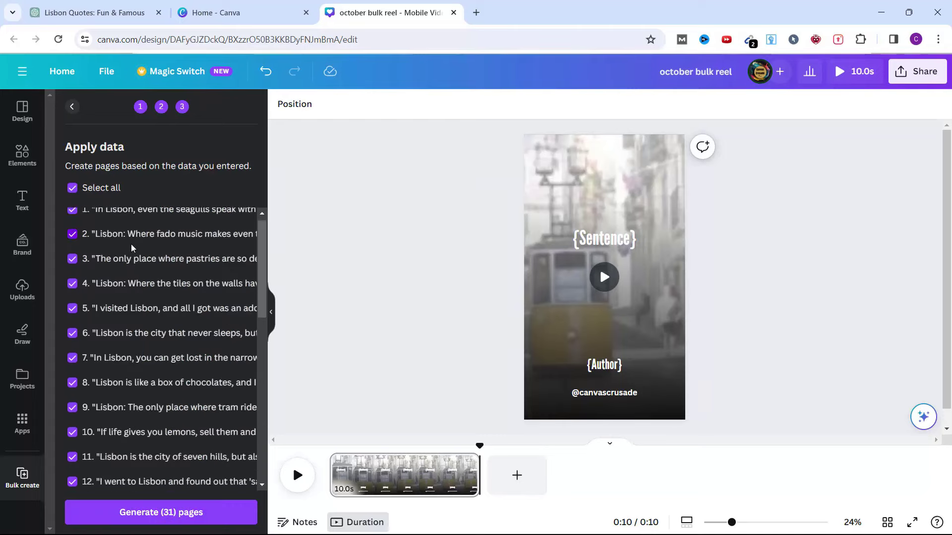
pyautogui.scroll(-10, 131, 247)
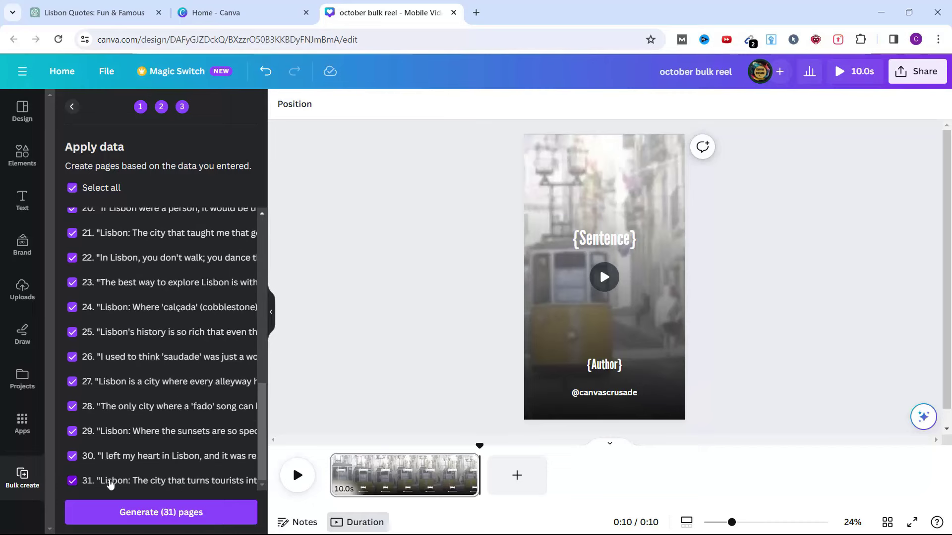
pyautogui.scroll(10, 148, 451)
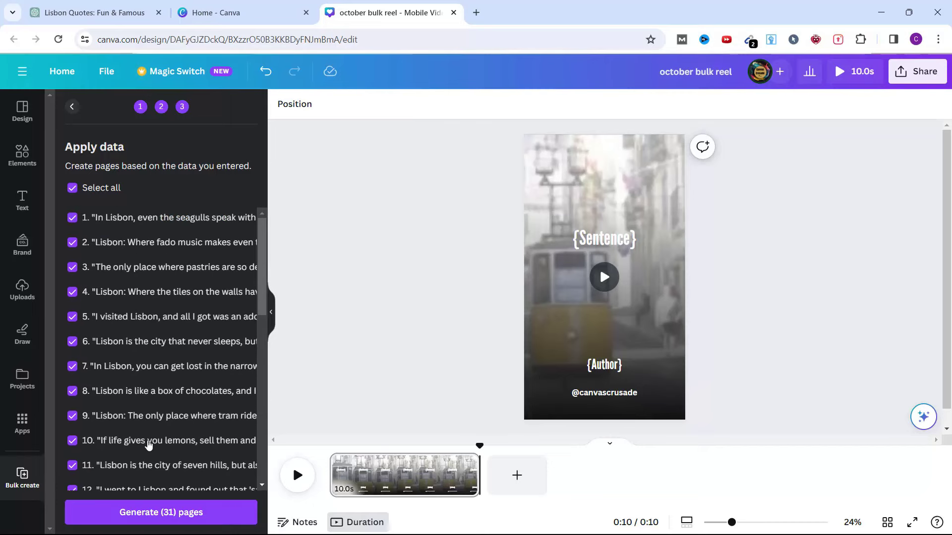
pyautogui.scroll(-10, 149, 445)
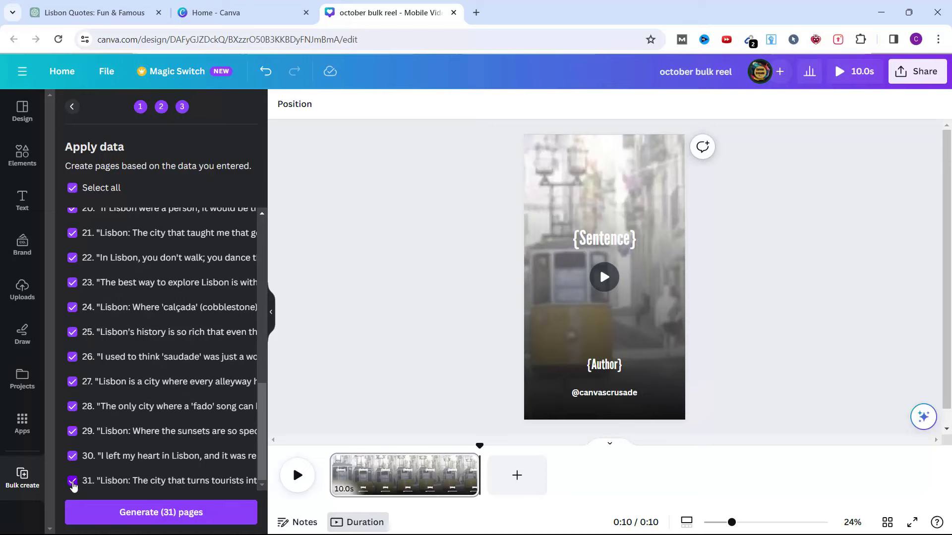
pyautogui.click(188, 516)
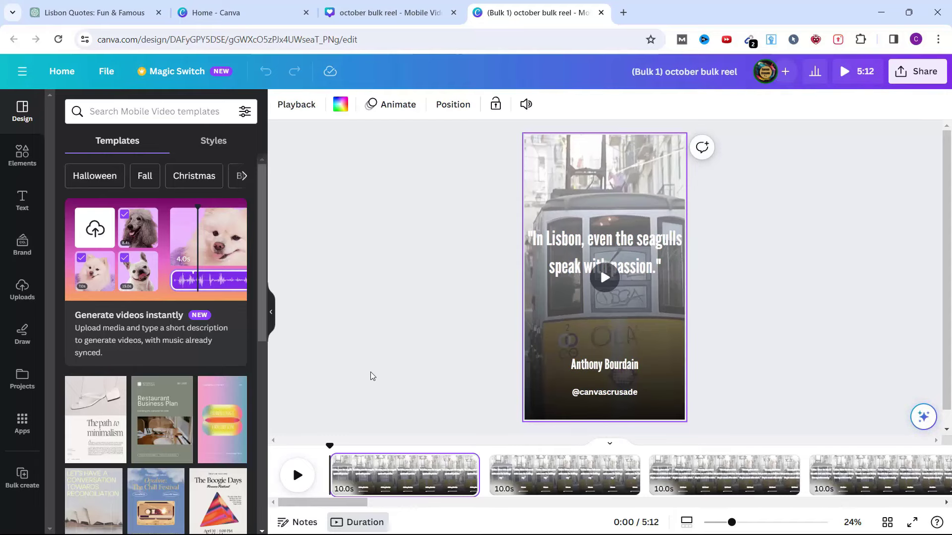
# Check the quotes on pages 2 and 3, and rewrap page 3's quote so that "that" starts a new line.
pyautogui.click(553, 484)
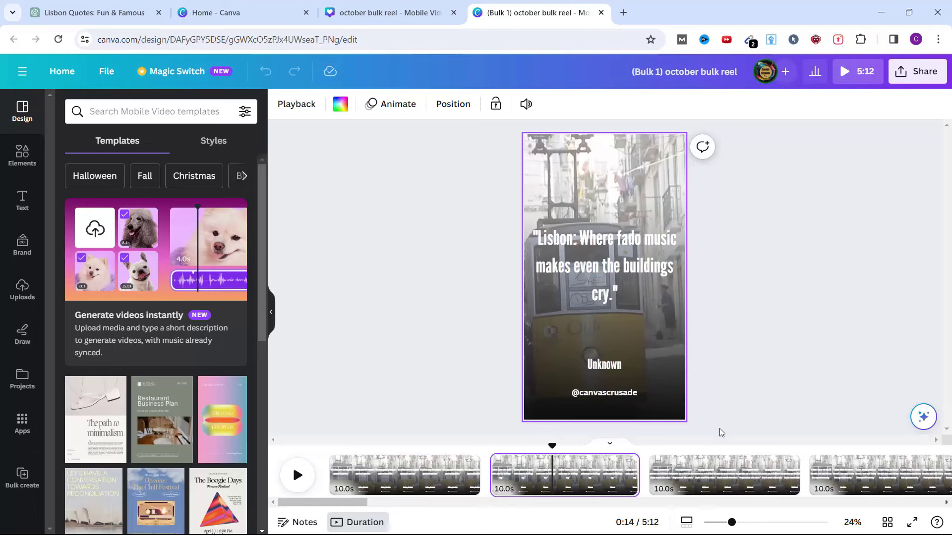
pyautogui.click(730, 471)
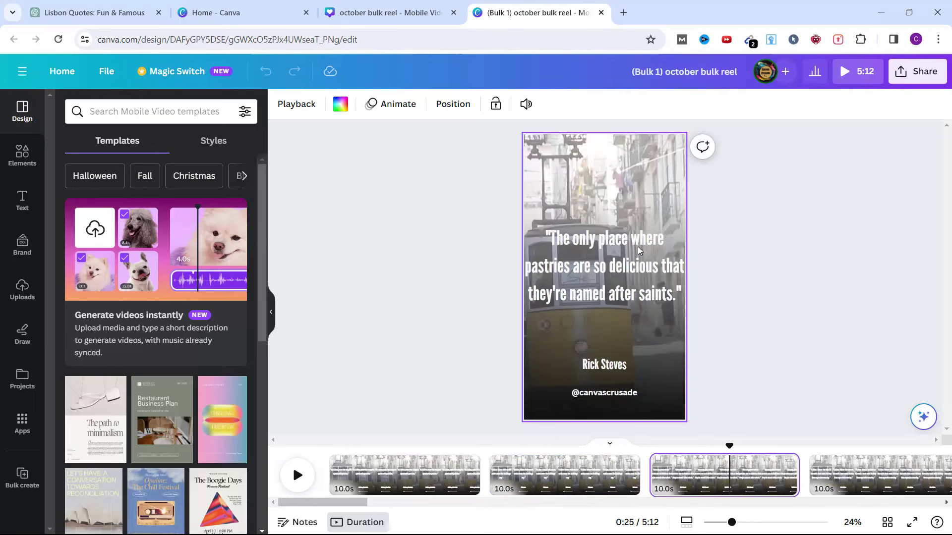
pyautogui.click(660, 270)
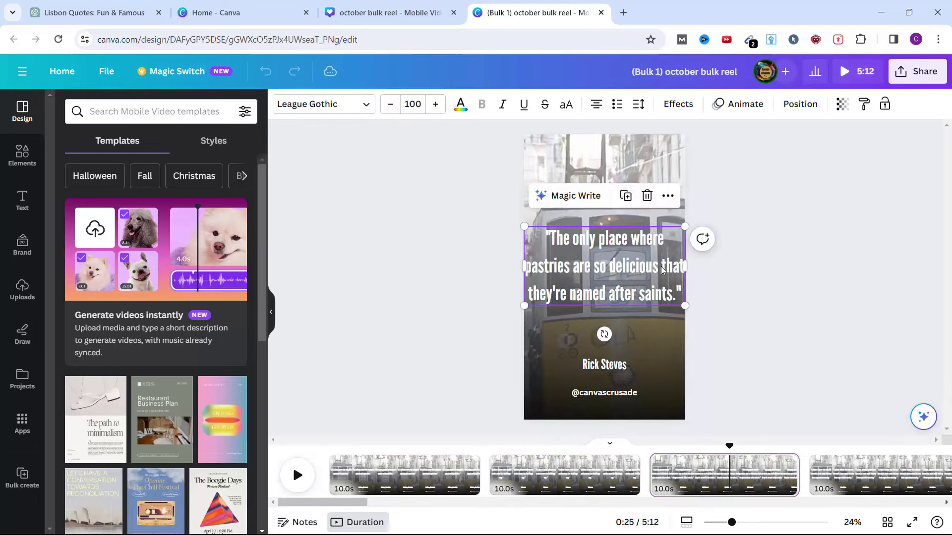
pyautogui.click(662, 268)
# Go through the quote pages up to page 11, rewrapping page 9's quote so that "more" starts the third line.
pyautogui.hscroll(10, 595, 473)
pyautogui.click(853, 471)
pyautogui.hscroll(5, 694, 474)
pyautogui.click(555, 470)
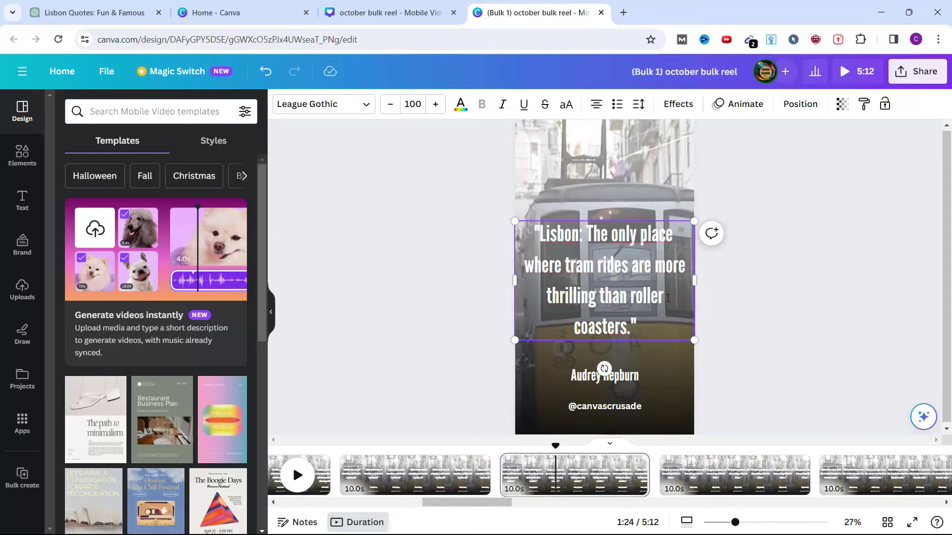
pyautogui.click(740, 464)
pyautogui.click(878, 471)
pyautogui.click(653, 236)
# Examine how the quote text fits and wraps on pages 12 to 19.
pyautogui.moveTo(497, 503); pyautogui.dragTo(576, 505)
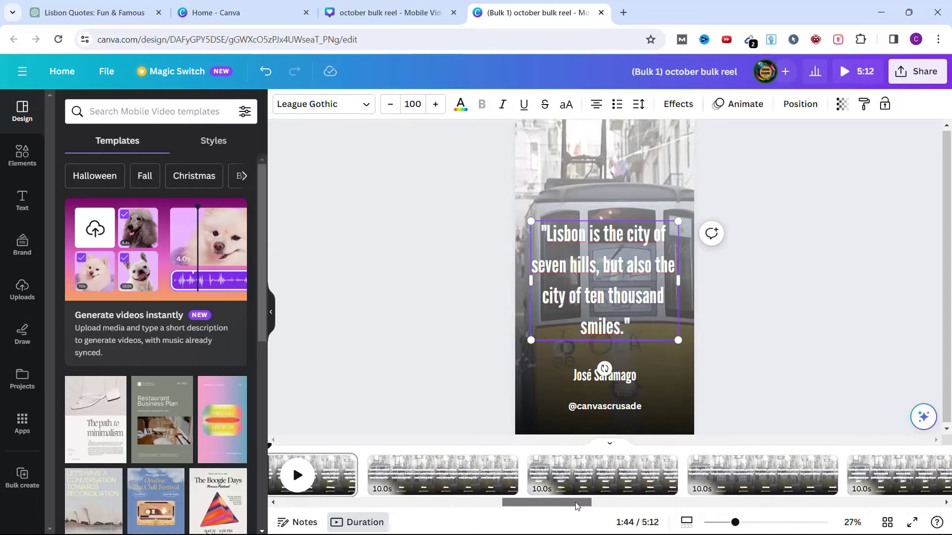
pyautogui.scroll(-3, 605, 214)
pyautogui.click(658, 243)
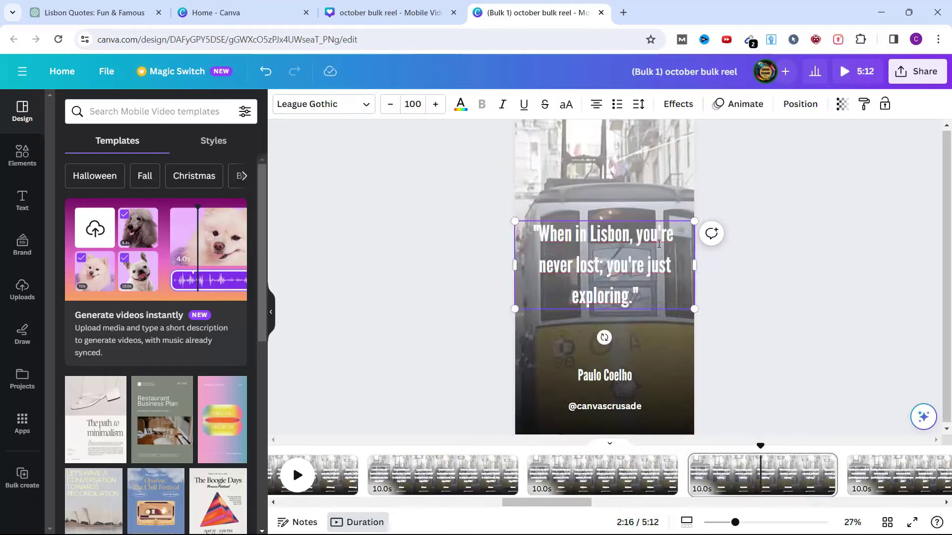
pyautogui.scroll(-3, 658, 244)
pyautogui.click(660, 258)
pyautogui.scroll(-3, 694, 347)
pyautogui.click(666, 267)
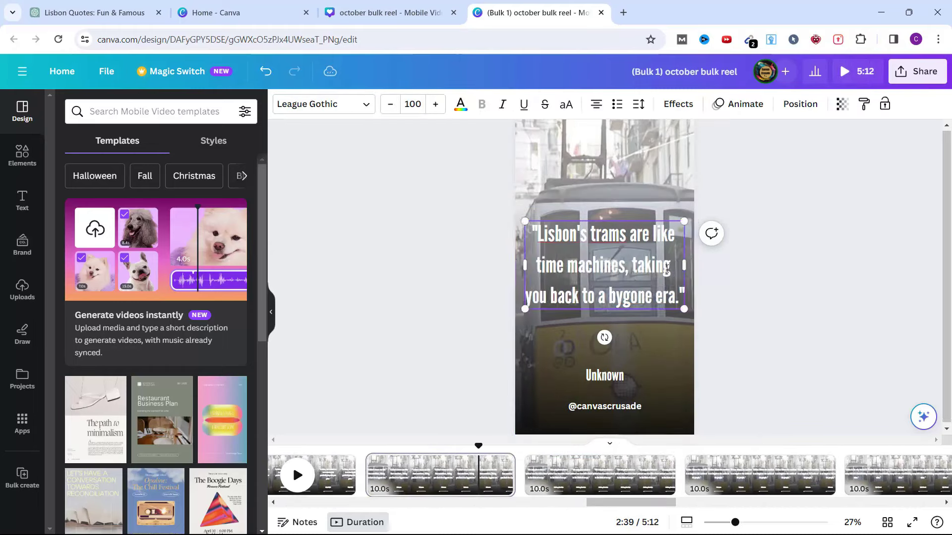
pyautogui.scroll(-3, 666, 268)
pyautogui.click(659, 257)
pyautogui.scroll(-3, 645, 248)
pyautogui.click(639, 239)
pyautogui.scroll(-3, 640, 239)
pyautogui.click(644, 263)
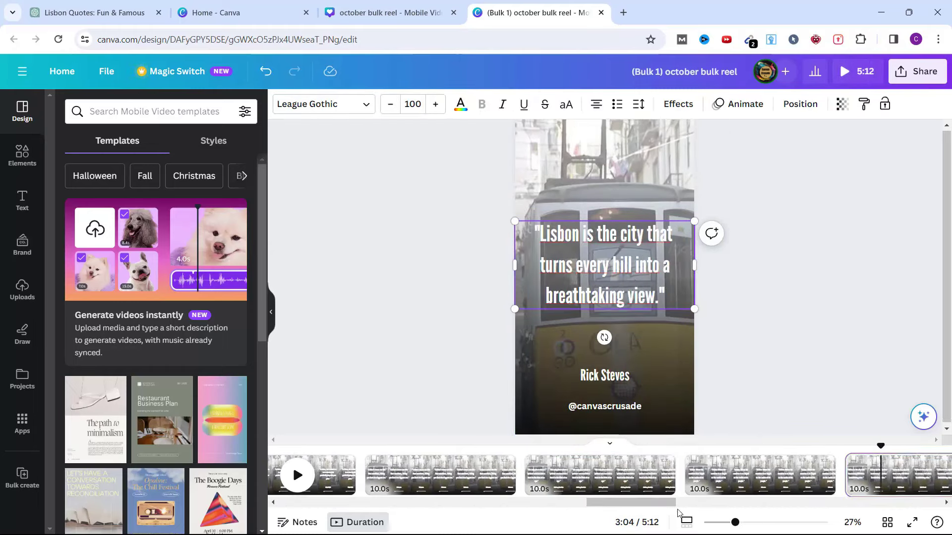
# Examine how the quote text fits on the remaining pages up to page 31.
pyautogui.scroll(-3, 718, 476)
pyautogui.click(754, 471)
pyautogui.click(678, 235)
pyautogui.scroll(-15, 677, 235)
pyautogui.click(644, 257)
pyautogui.scroll(-6, 644, 258)
pyautogui.click(639, 248)
pyautogui.scroll(-3, 673, 242)
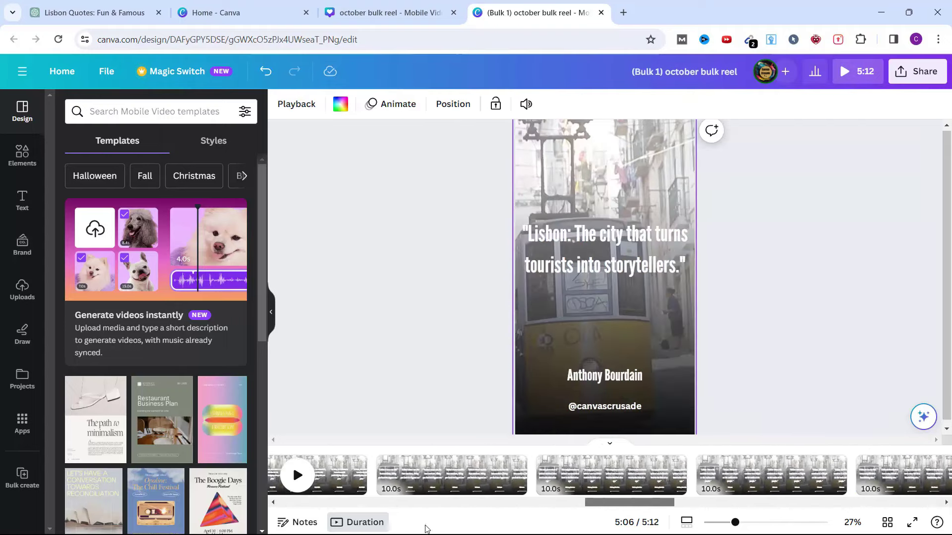
# Return to page 2 and search the elements library for "lisboa" videos.
pyautogui.moveTo(630, 502); pyautogui.dragTo(322, 502)
pyautogui.click(551, 476)
pyautogui.click(22, 155)
pyautogui.tripleClick(133, 112)
pyautogui.write('fad')
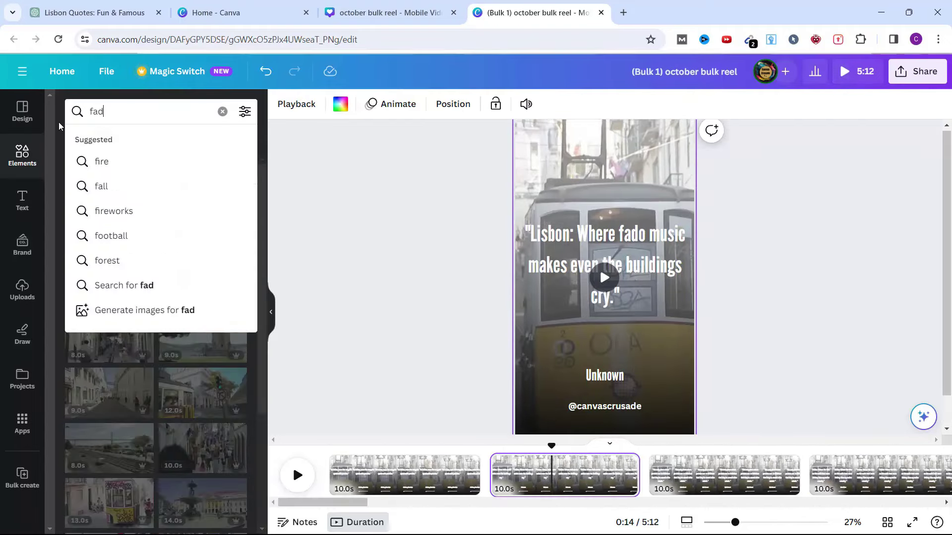
pyautogui.write('o')
pyautogui.hotkey('ctrl', 'a')
pyautogui.write('lisboa')
pyautogui.press('Return')
pyautogui.click(234, 384)
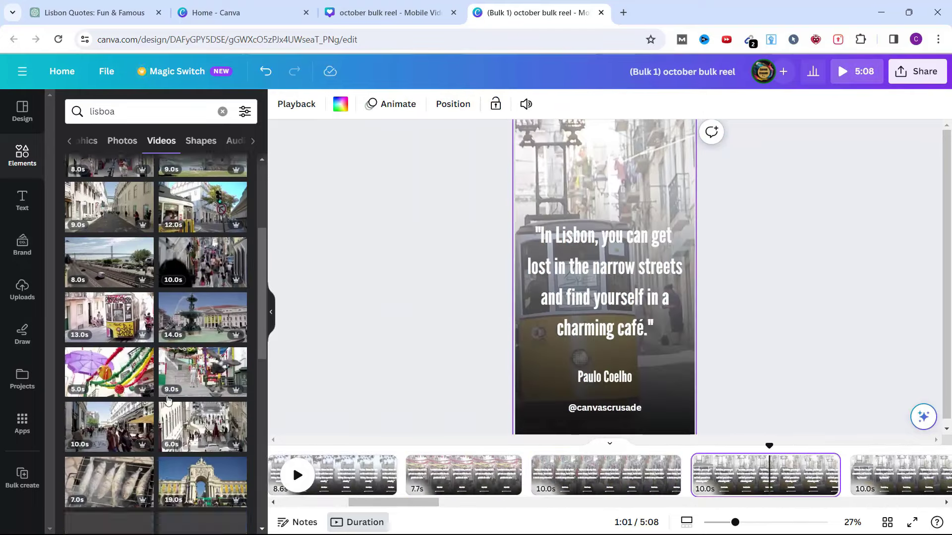
# Replace the background video on page 7 with a 6-second Lisbon street clip and on page 8 with the cats clip.
pyautogui.scroll(-10, 156, 347)
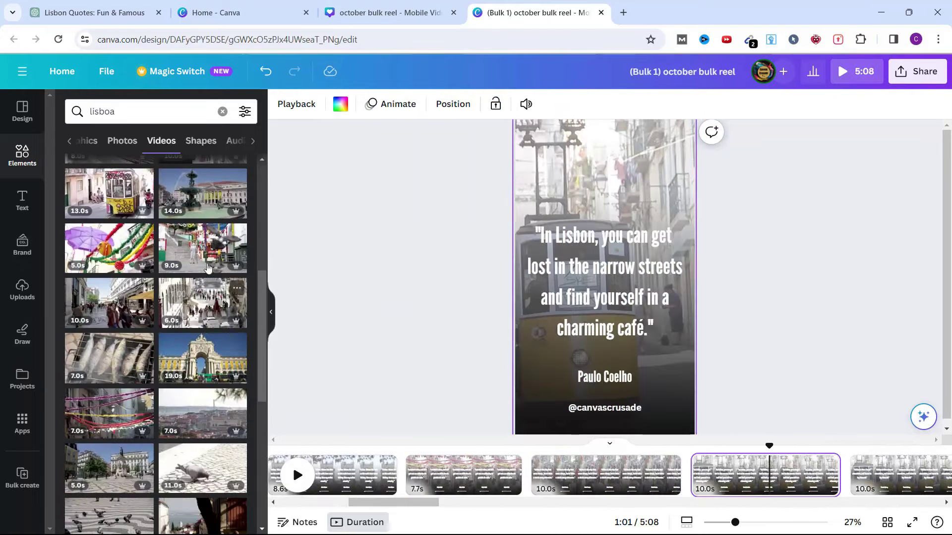
pyautogui.doubleClick(707, 266)
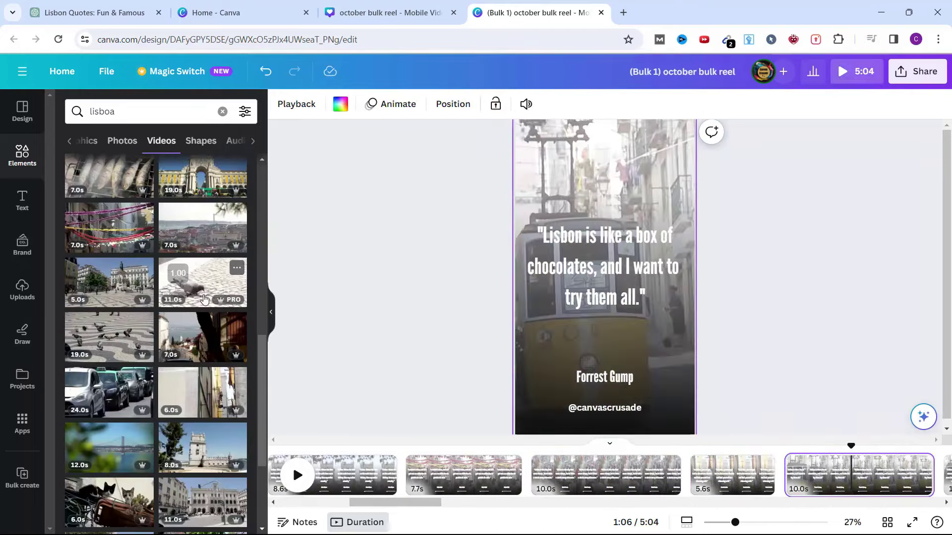
pyautogui.scroll(4, 156, 347)
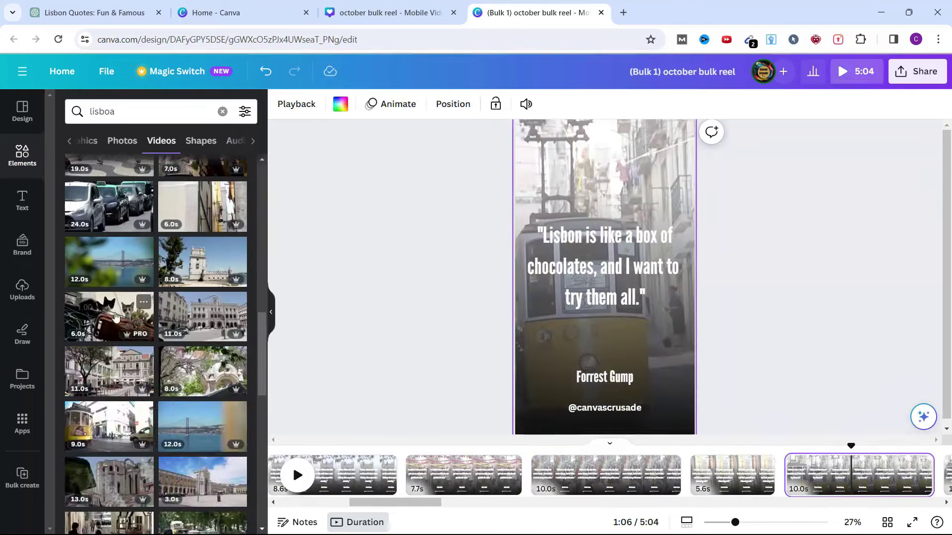
pyautogui.moveTo(109, 316); pyautogui.dragTo(605, 278)
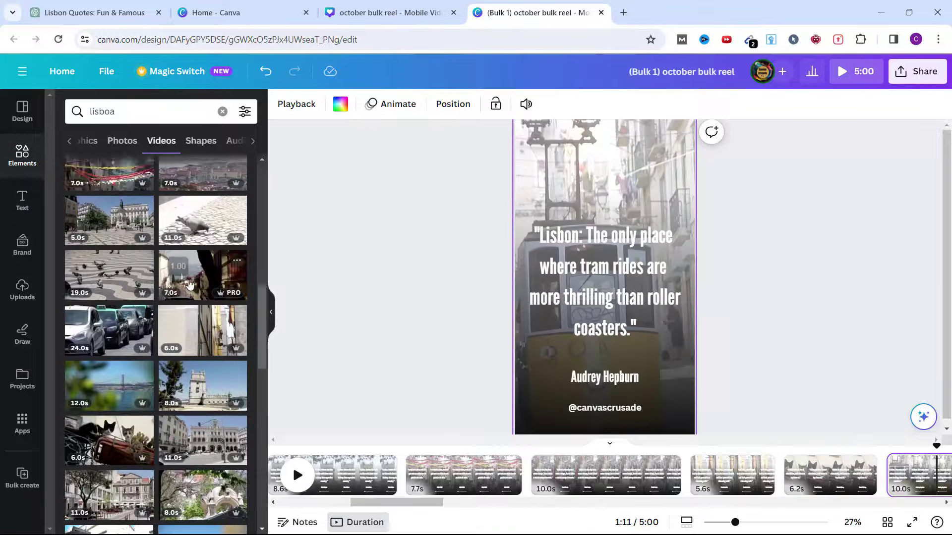
# Replace the tram backgrounds on pages 9 to 21 with different Lisbon clips, using the 19-second arch clip on page 10 and green foliage on page 11.
pyautogui.moveTo(178, 276); pyautogui.dragTo(605, 278)
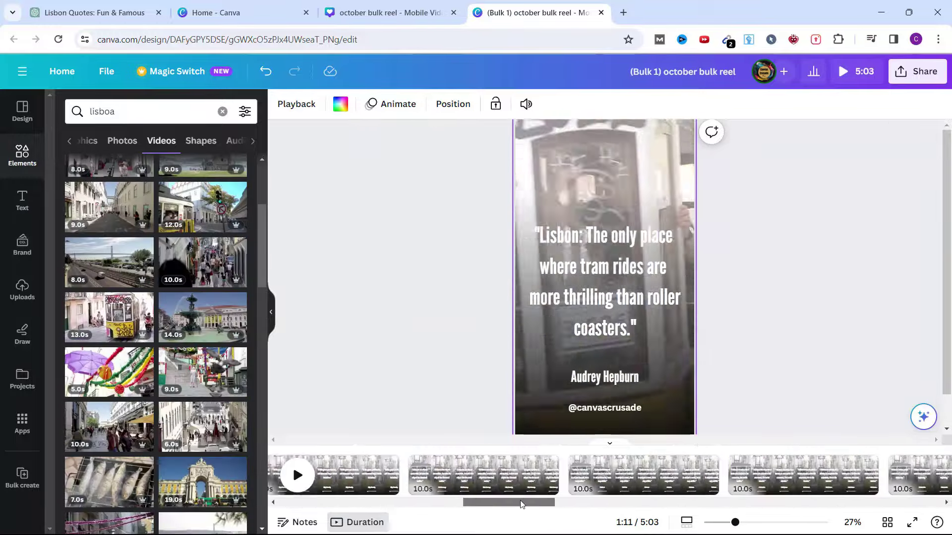
pyautogui.moveTo(202, 482); pyautogui.dragTo(604, 278)
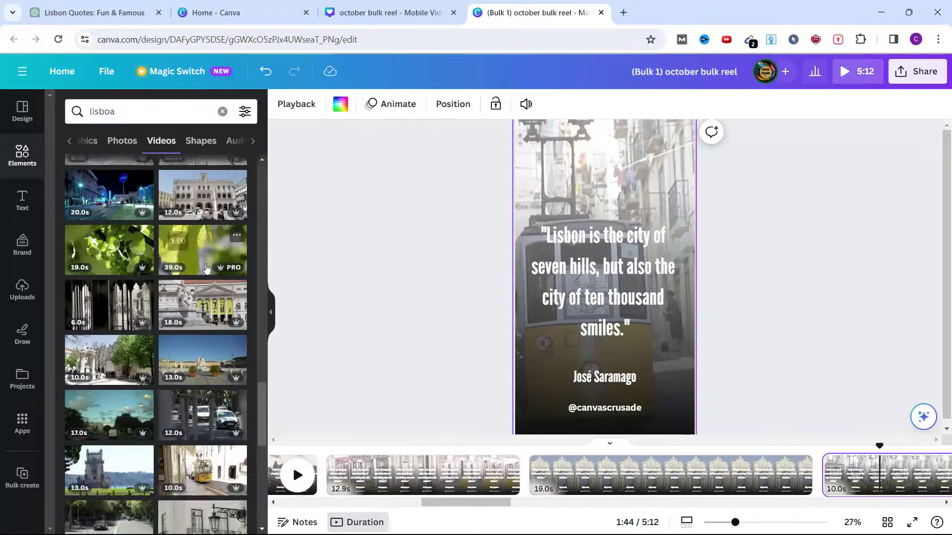
pyautogui.moveTo(183, 323); pyautogui.dragTo(604, 277)
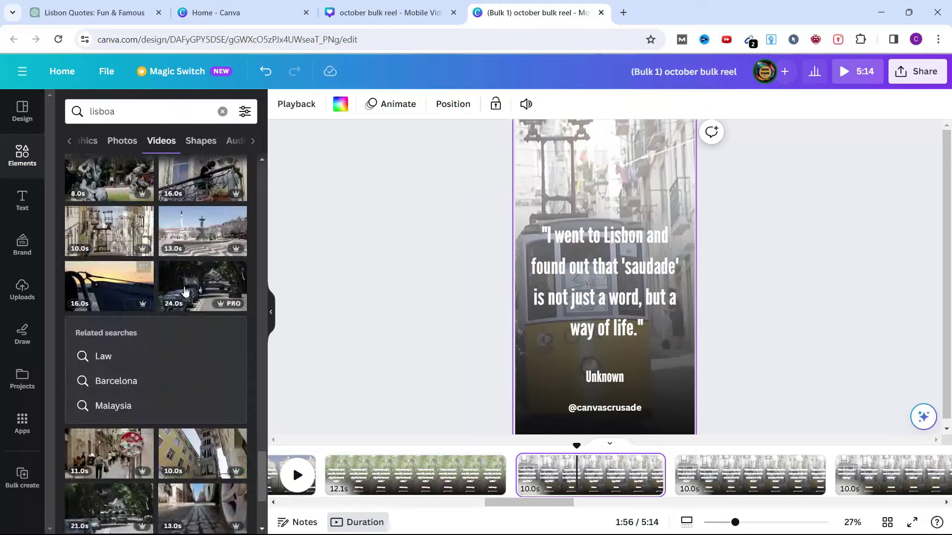
pyautogui.click(605, 151)
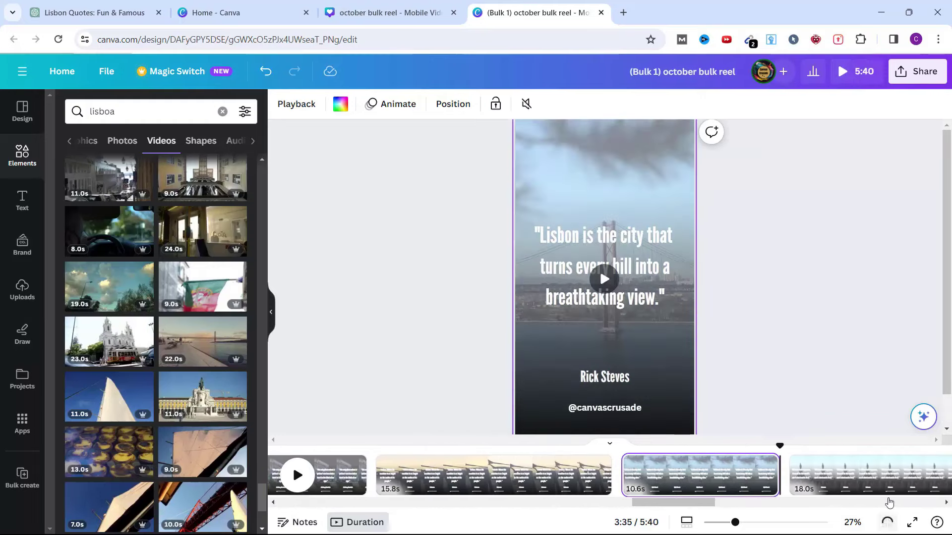
# Review the new backgrounds of all pages in the grid view, up to the first row, and return to the page editor.
pyautogui.click(887, 523)
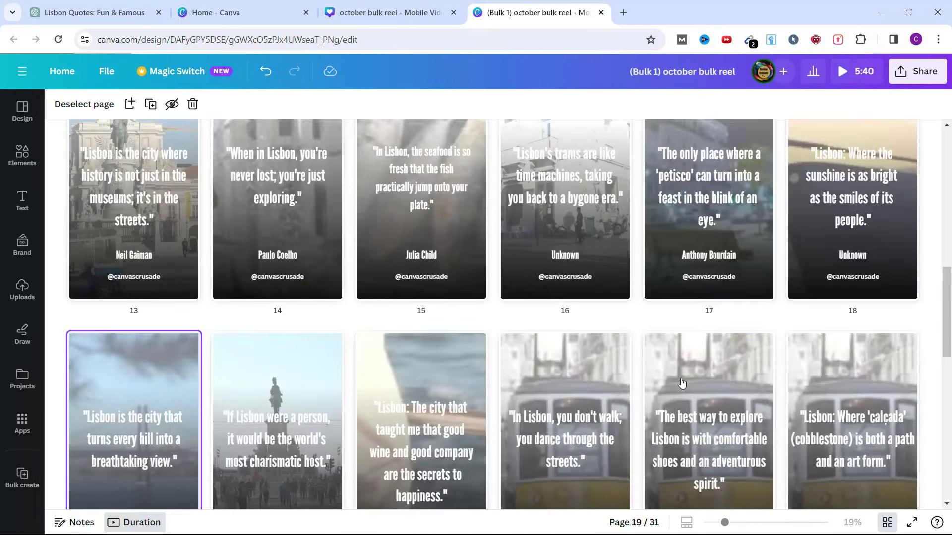
pyautogui.scroll(10, 742, 407)
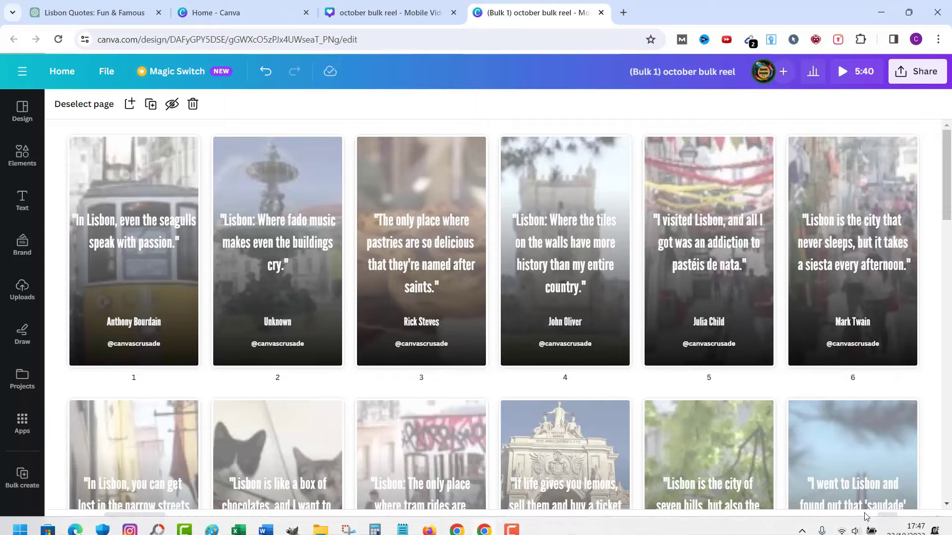
pyautogui.click(887, 522)
# Download only page 1 of the design as an MP4 video.
pyautogui.click(917, 71)
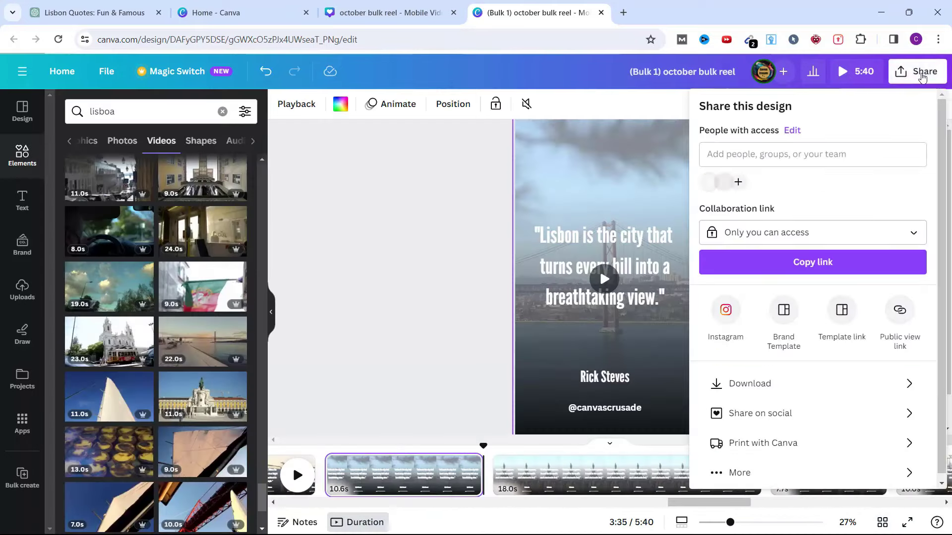
pyautogui.click(760, 384)
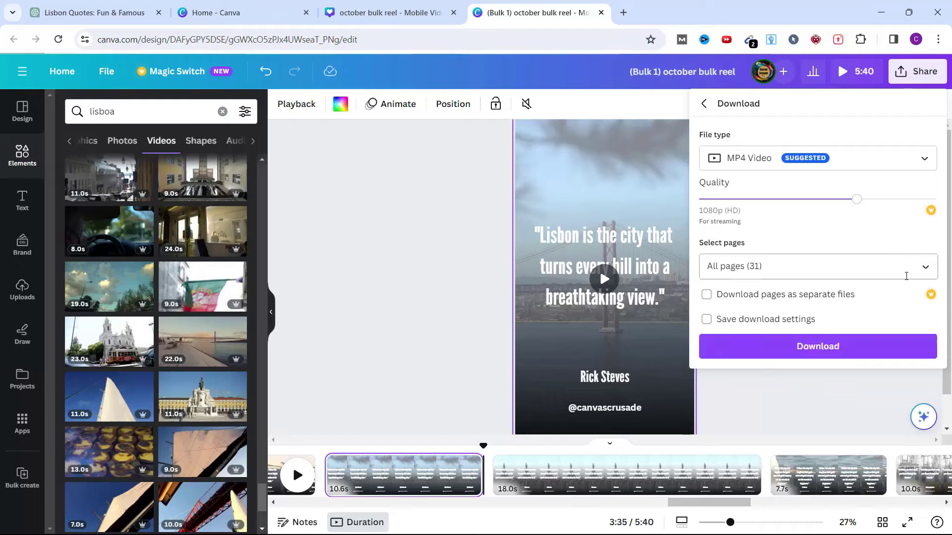
pyautogui.click(843, 267)
pyautogui.click(915, 362)
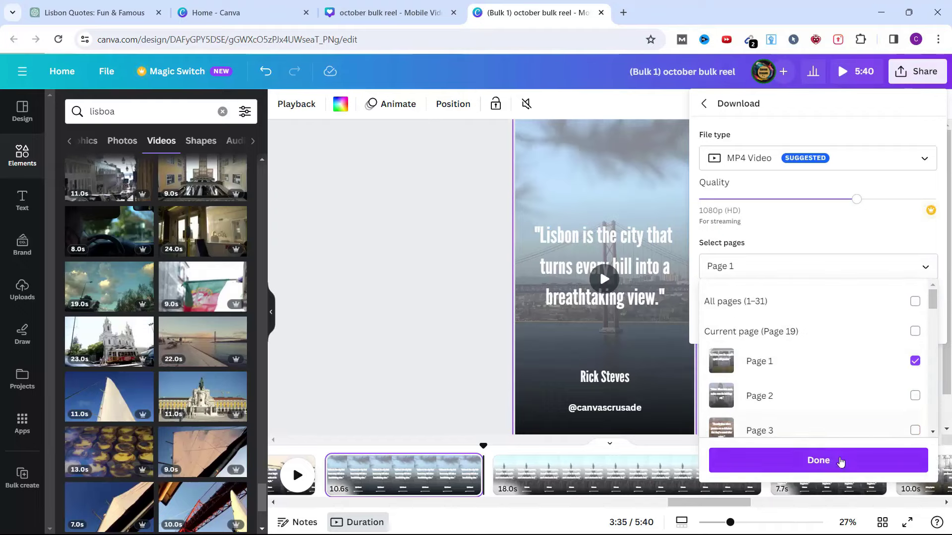
pyautogui.click(824, 460)
pyautogui.click(812, 323)
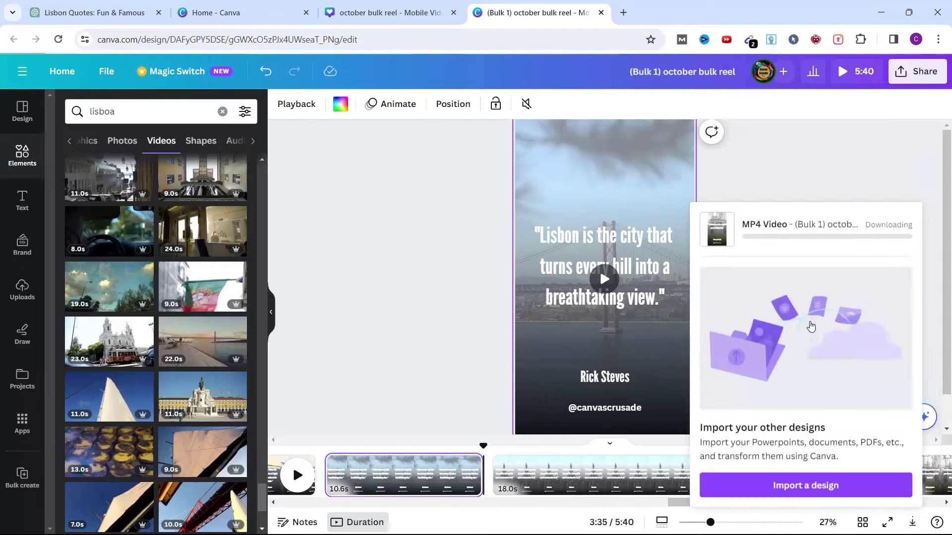